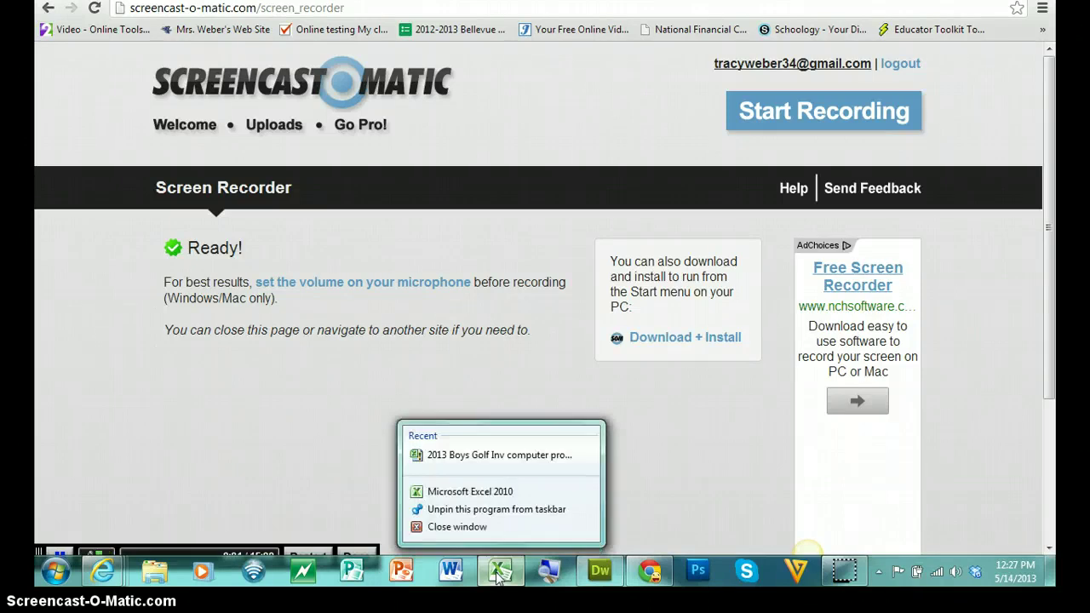
- Bring the Marquee Productions travel-cost workbook forward from the Windows 7 taskbar
{"action": "left_click", "coordinate": [499, 577]}
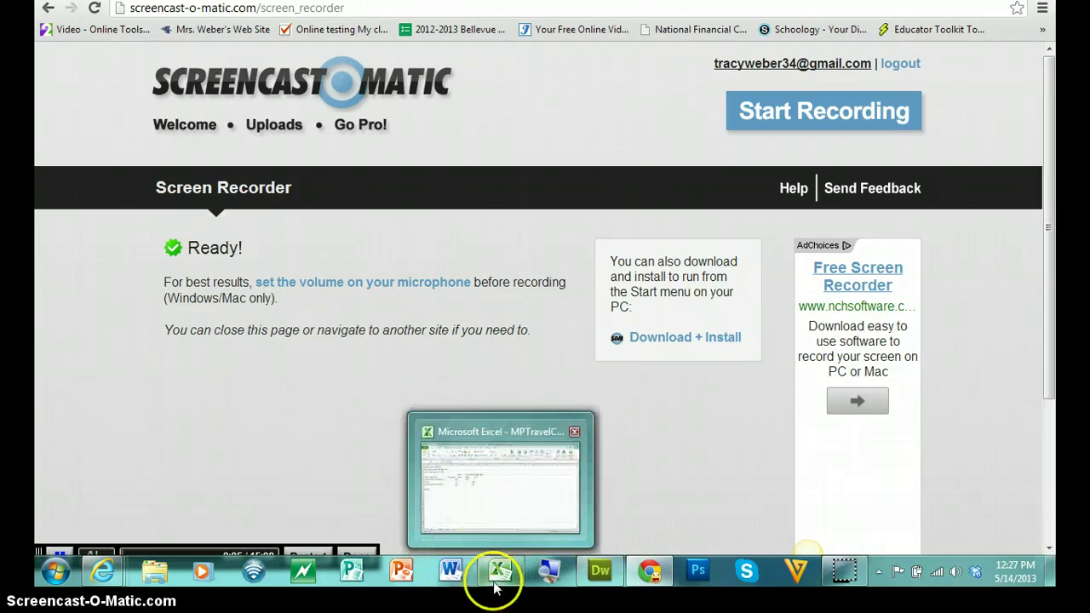
{"action": "left_click", "coordinate": [496, 579]}
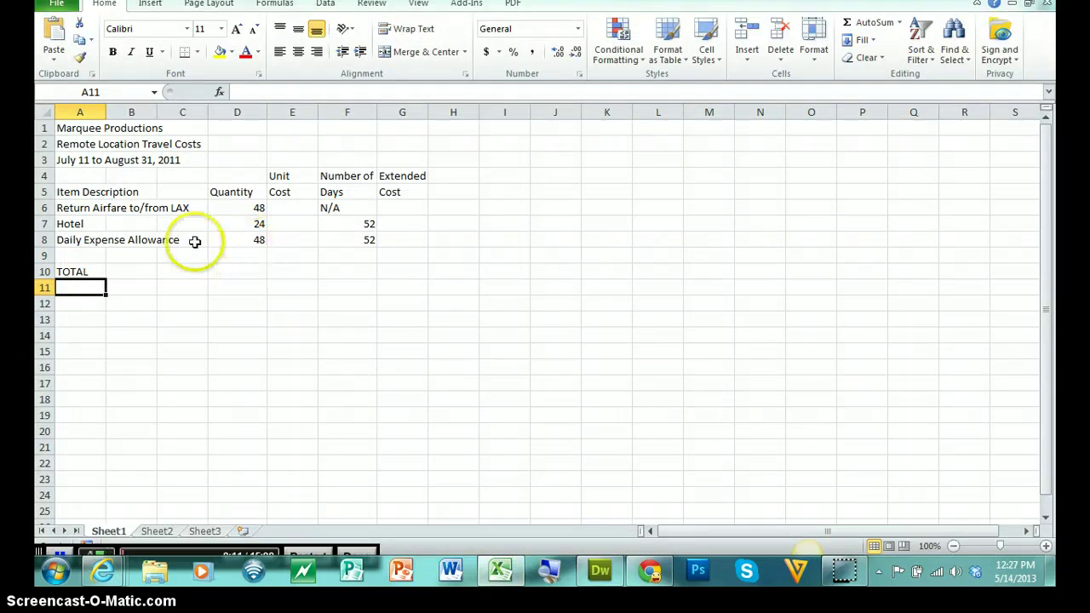
- Widen column A so the item descriptions fit
{"action": "left_click", "coordinate": [136, 112]}
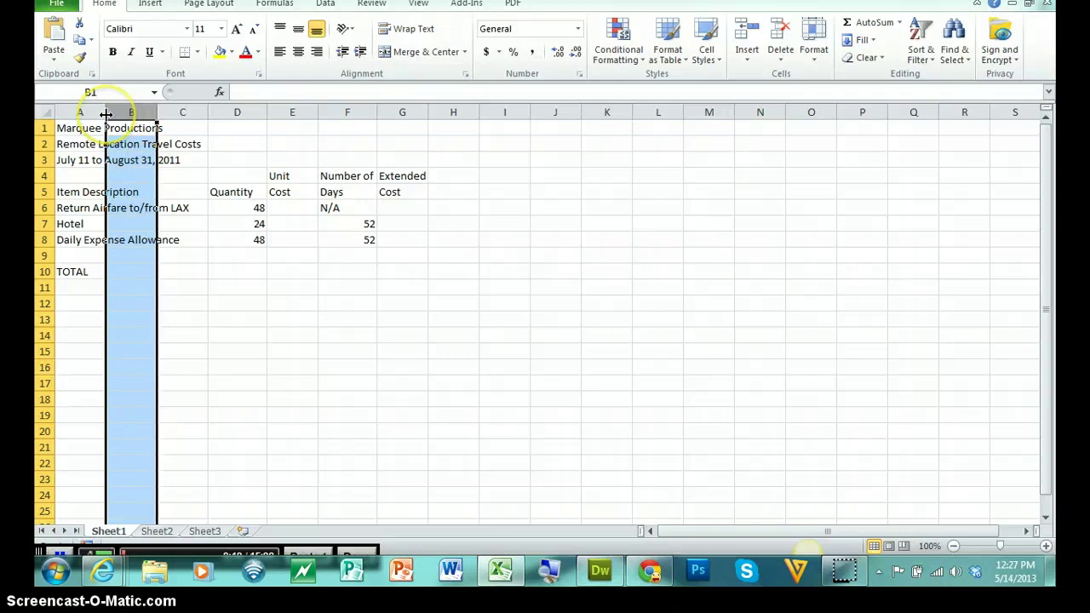
{"action": "left_click_drag", "start_coordinate": [106, 115], "coordinate": [215, 104]}
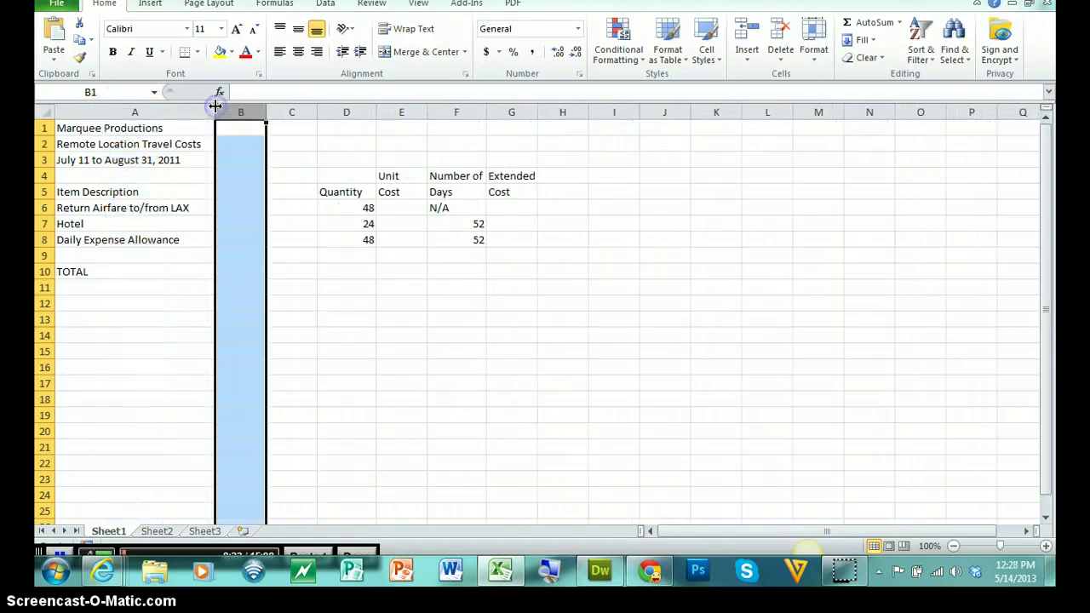
{"action": "left_click", "coordinate": [128, 113]}
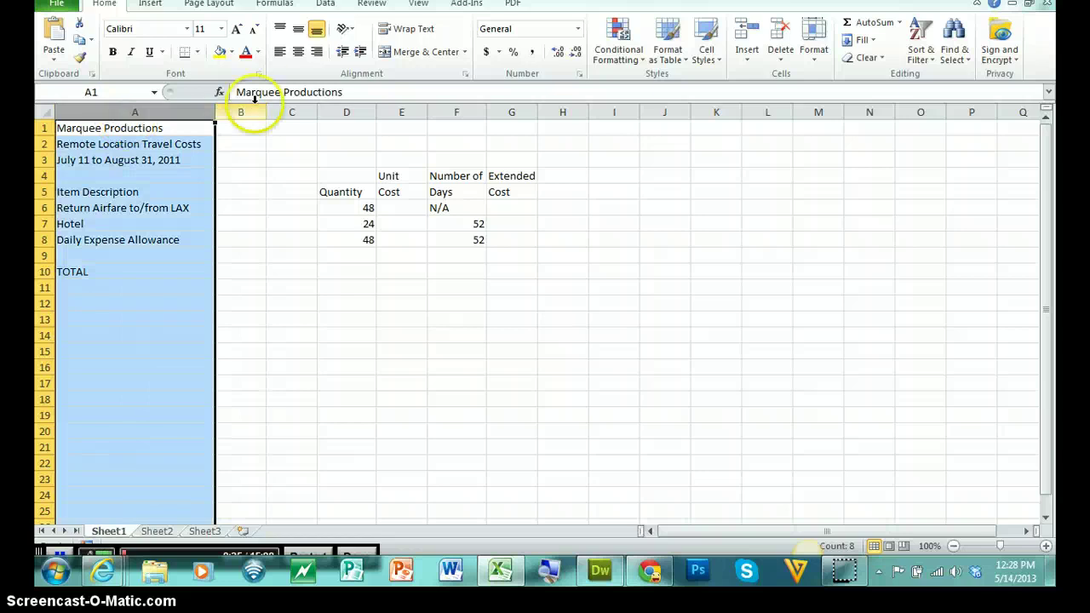
- Delete the empty columns B and C
{"action": "left_click_drag", "start_coordinate": [247, 112], "coordinate": [300, 117]}
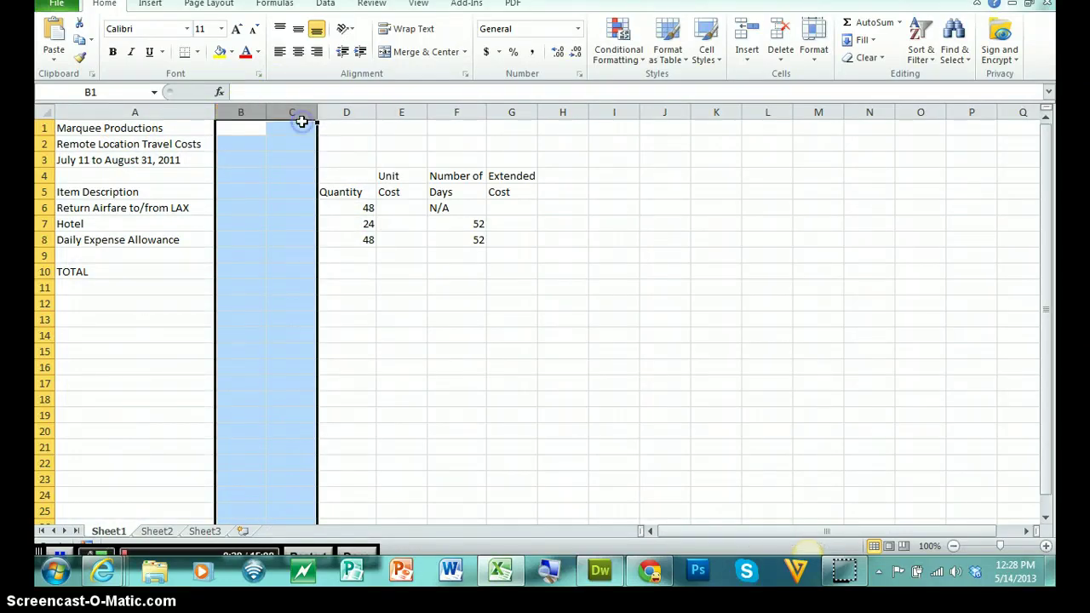
{"action": "right_click", "coordinate": [242, 112]}
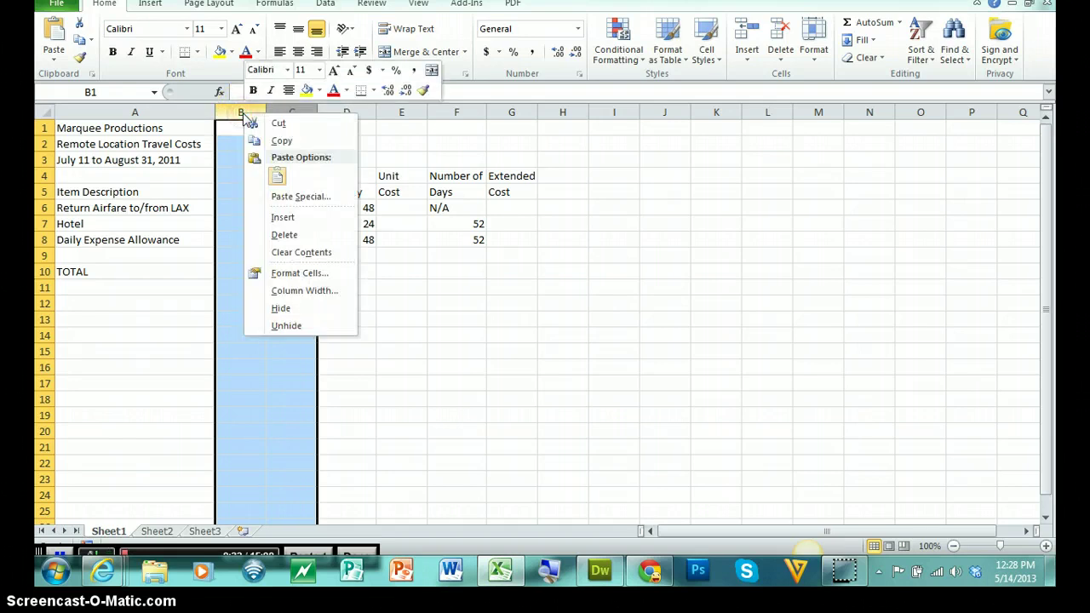
{"action": "left_click", "coordinate": [284, 236]}
- Enter unit costs 588.15 (airfare), 76.2 (hotel) and 27 (daily allowance) in C6:C8
{"action": "left_click", "coordinate": [310, 275]}
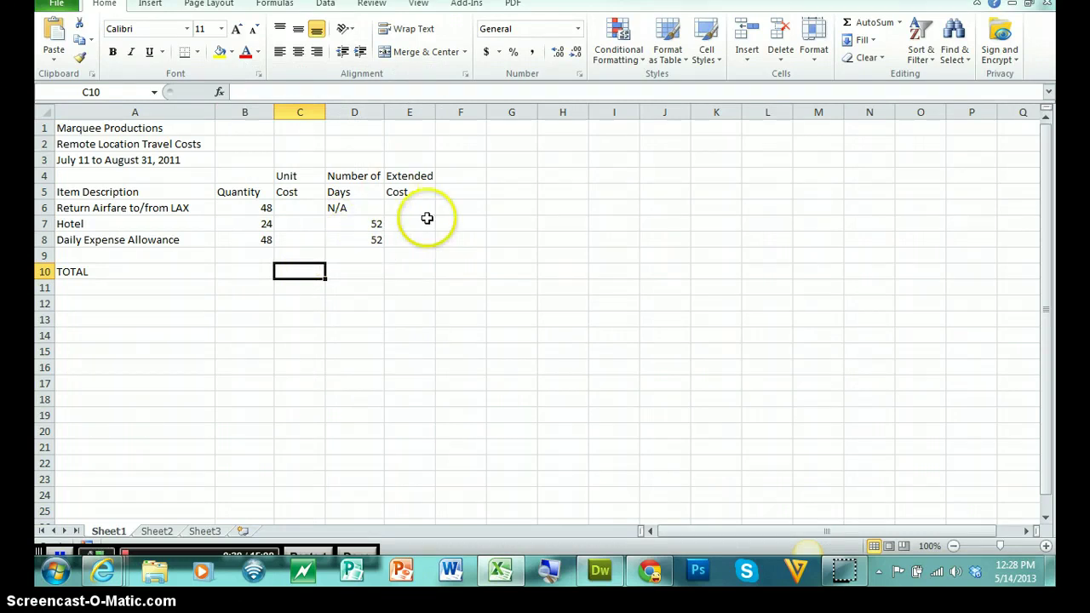
{"action": "left_click", "coordinate": [299, 211]}
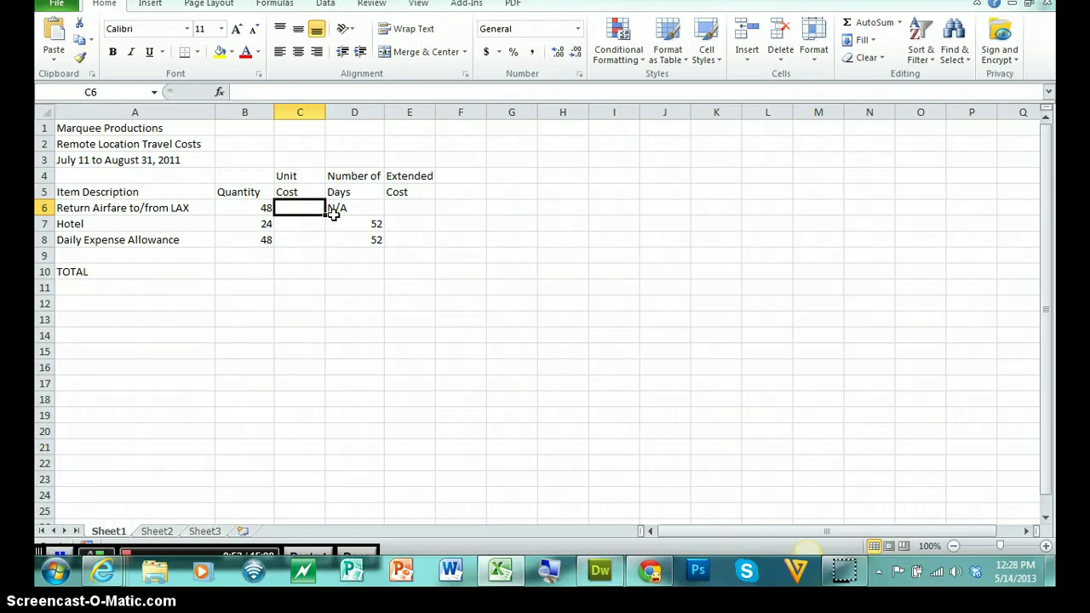
{"action": "type", "text": "588.15"}
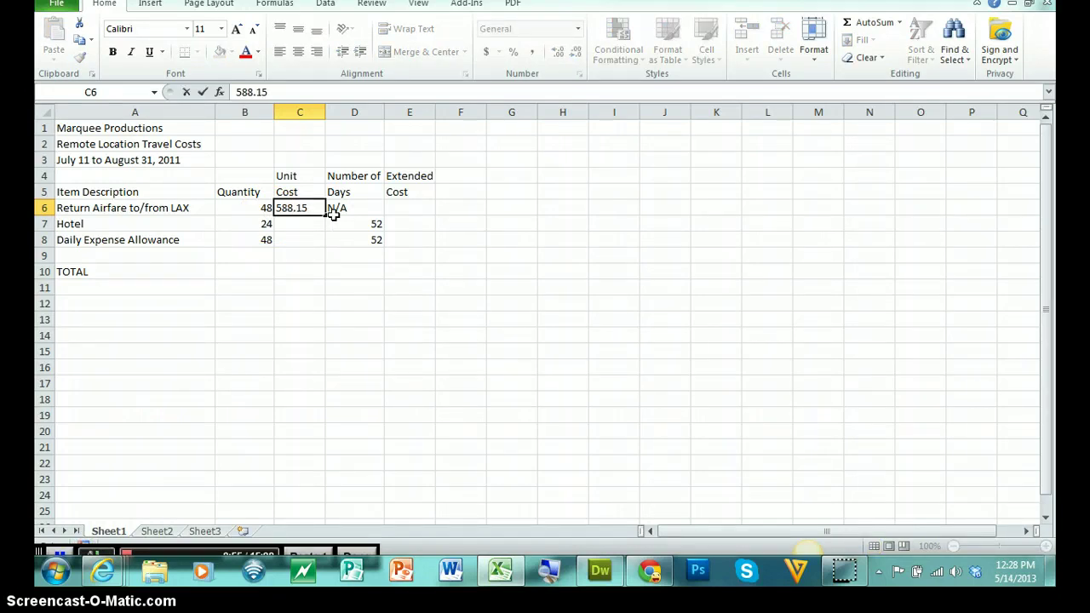
{"action": "key", "text": "Return"}
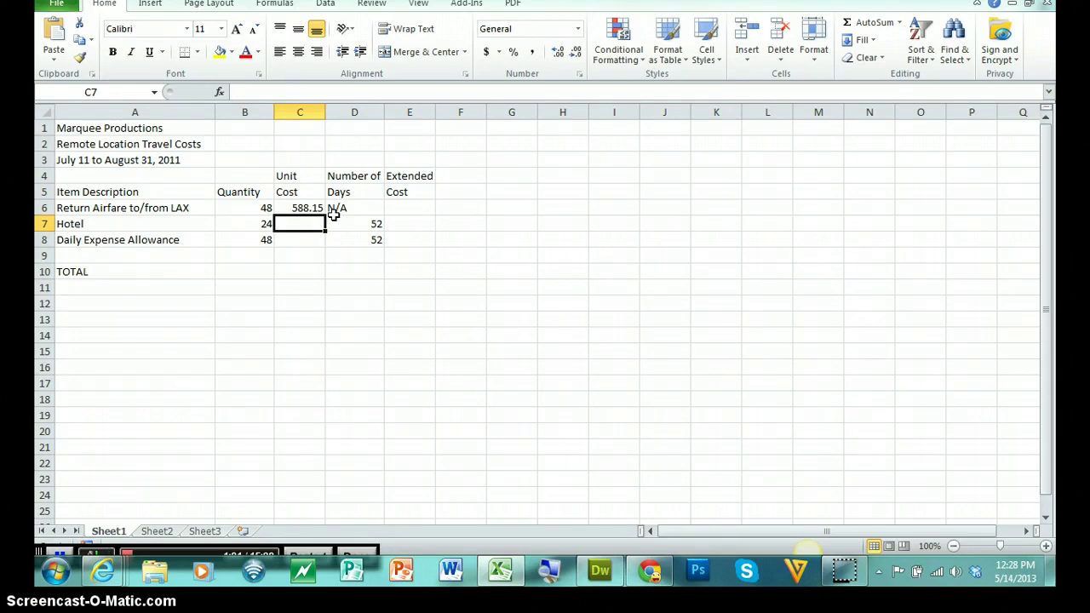
{"action": "type", "text": "76.2"}
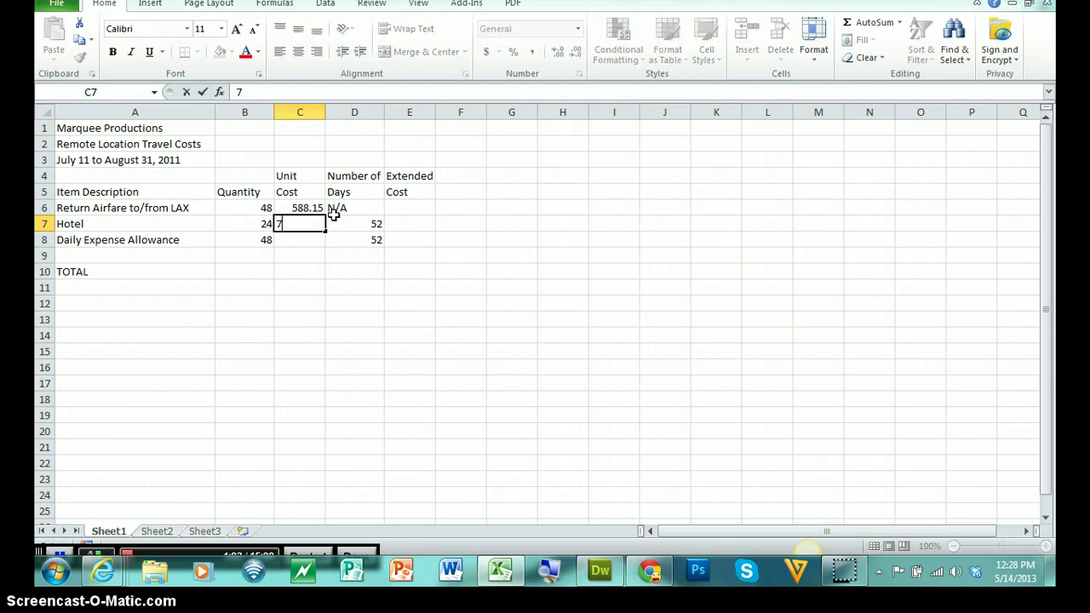
{"action": "left_click", "coordinate": [333, 224]}
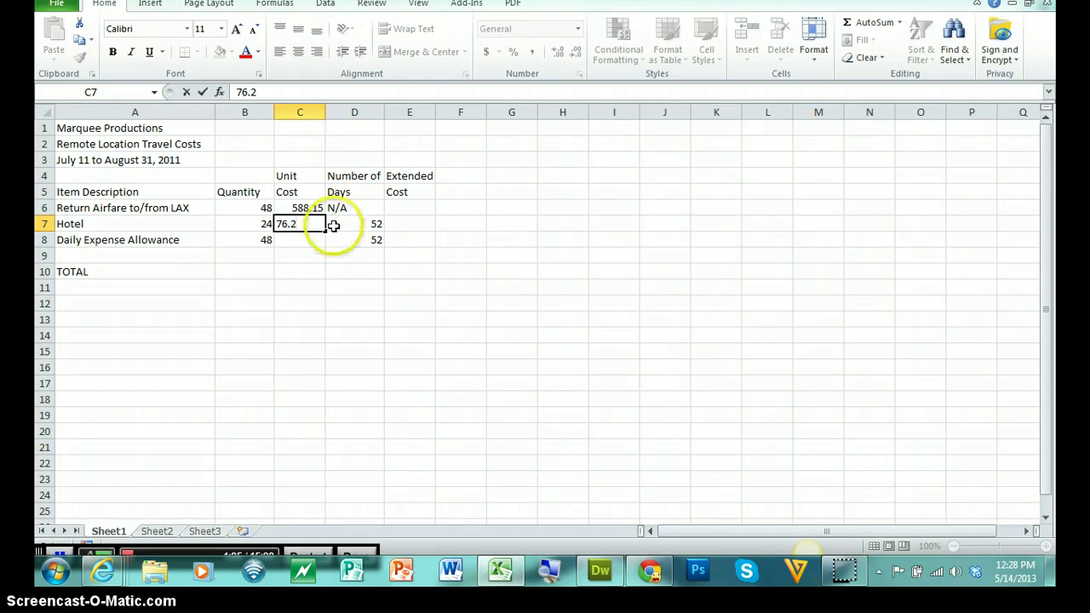
{"action": "left_click", "coordinate": [311, 238]}
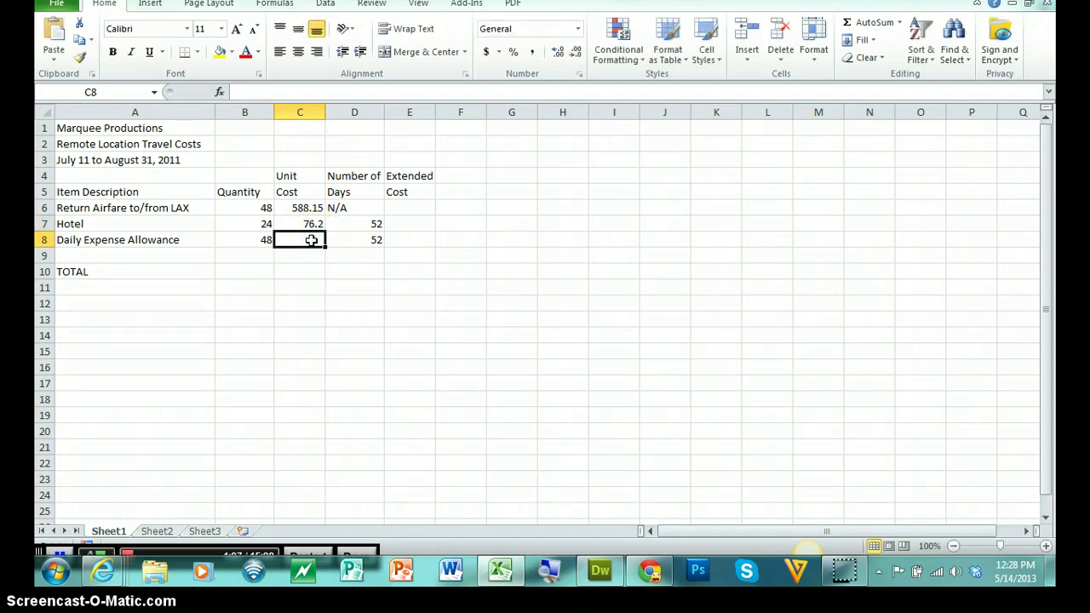
{"action": "type", "text": "27"}
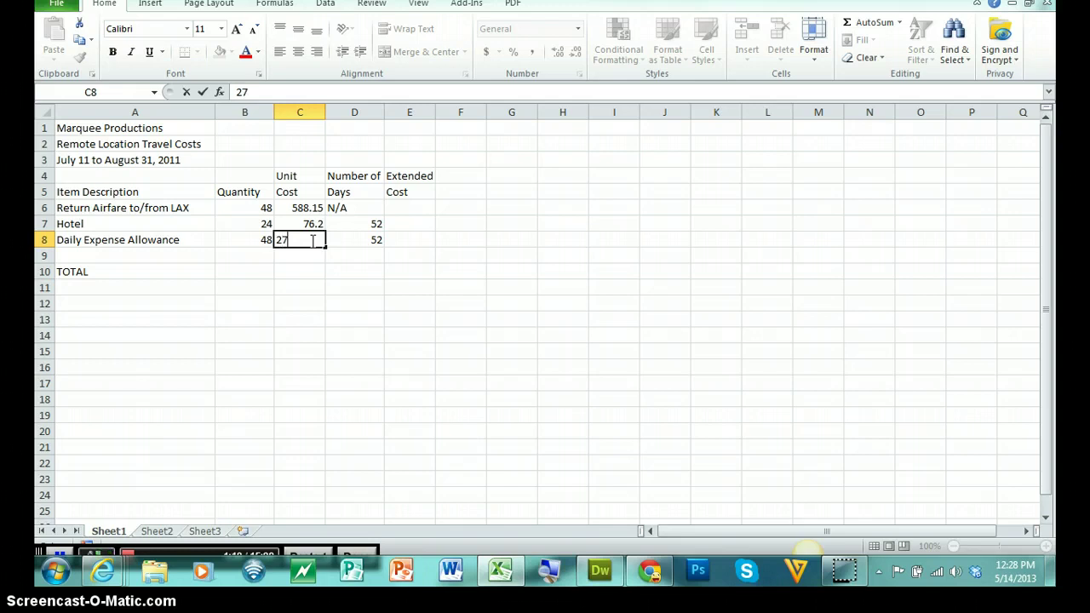
{"action": "key", "text": "Return"}
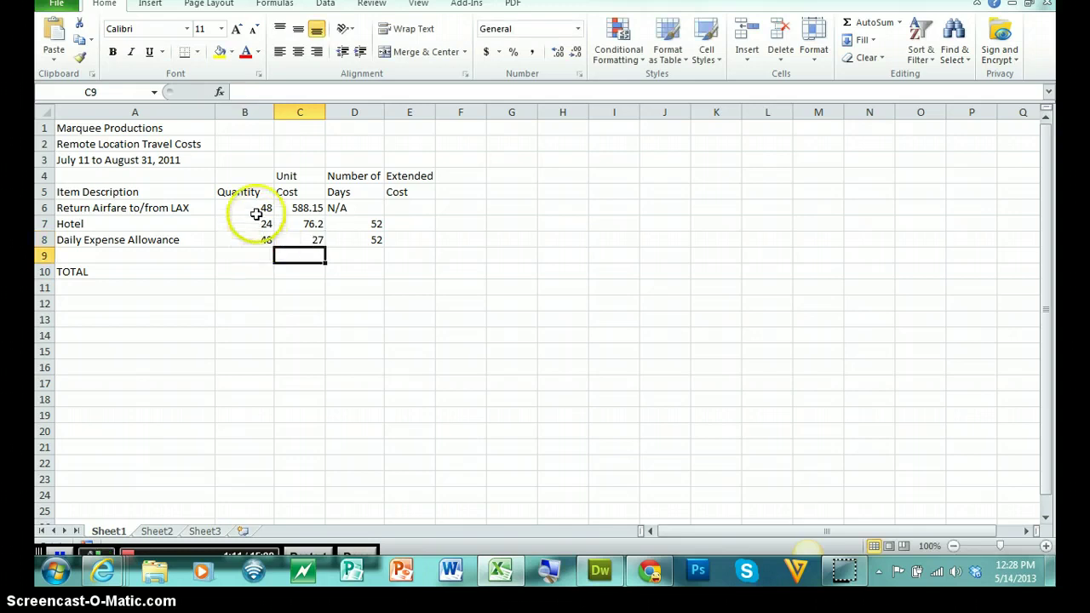
{"action": "left_click_drag", "start_coordinate": [255, 210], "coordinate": [249, 238]}
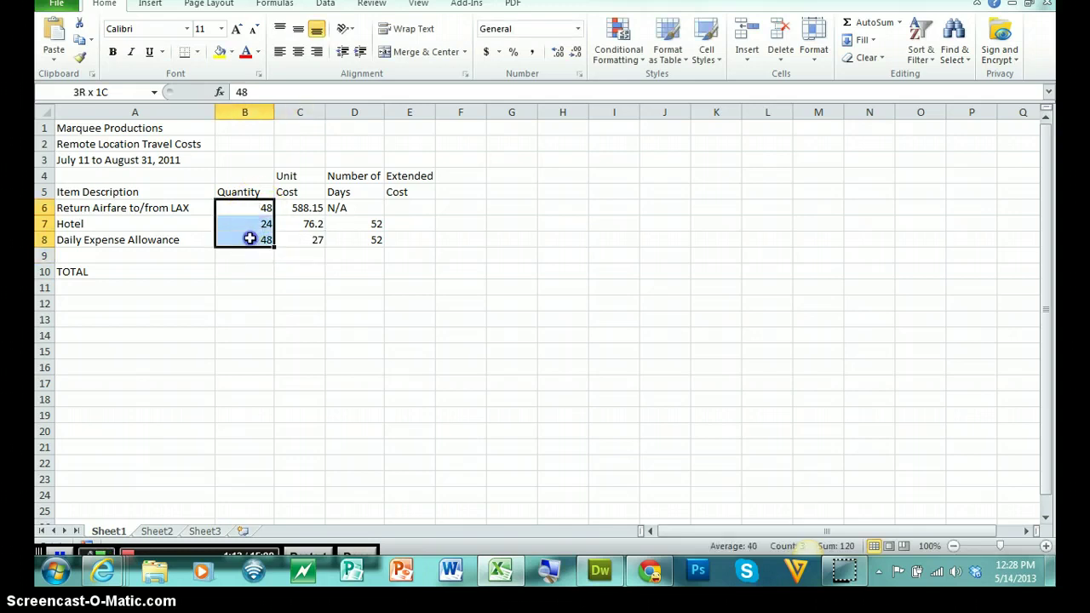
{"action": "left_click_drag", "start_coordinate": [296, 209], "coordinate": [304, 236]}
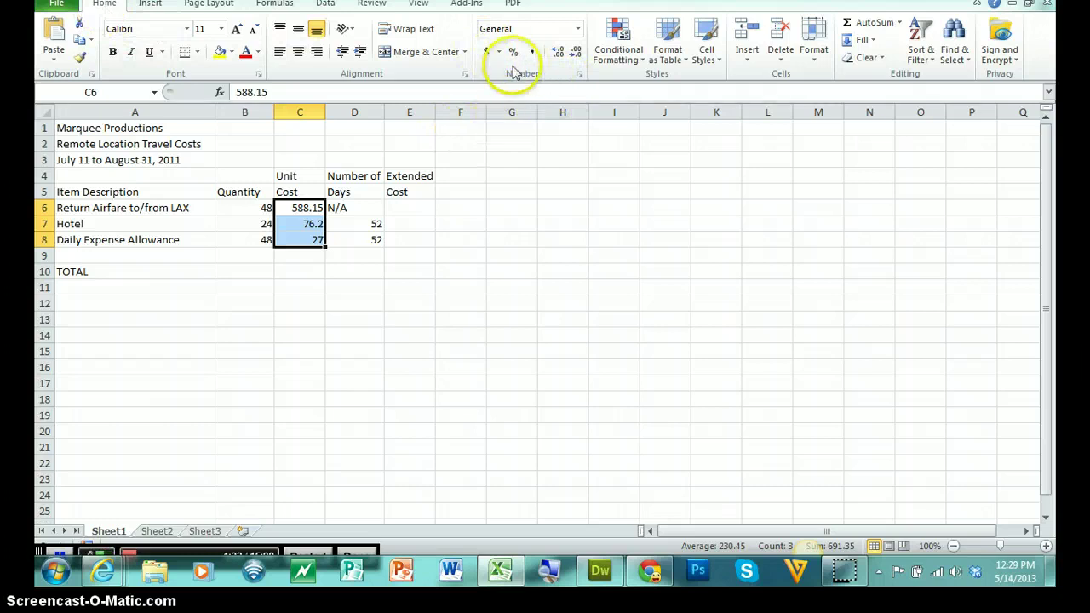
- Format C6:C8 as accounting currency with two decimals: $588.15, $76.20, $27.00
{"action": "left_click", "coordinate": [486, 52]}
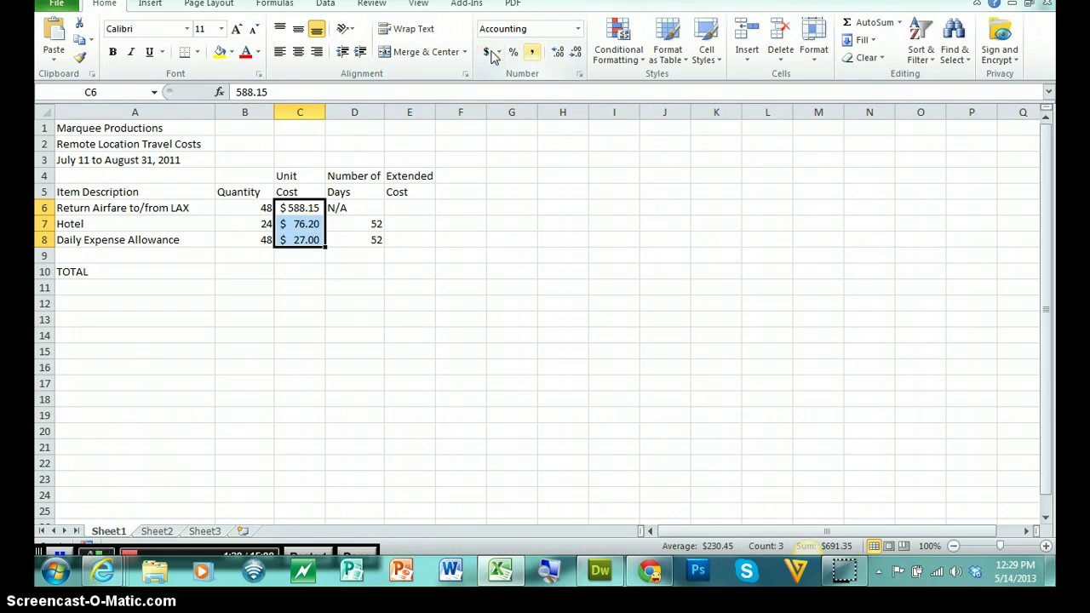
{"action": "left_click", "coordinate": [575, 53]}
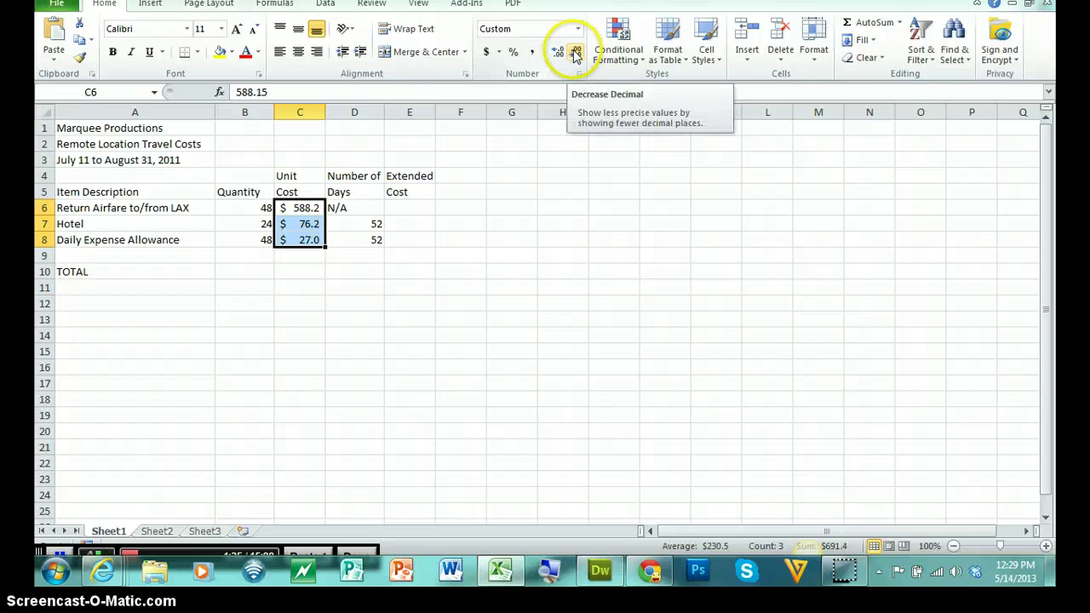
{"action": "left_click", "coordinate": [558, 52]}
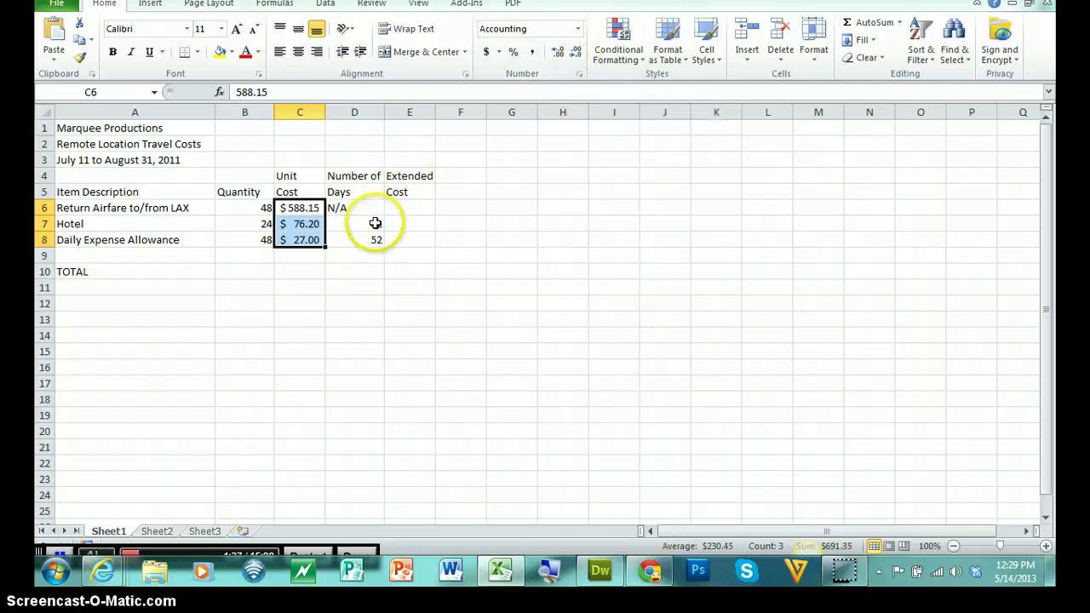
{"action": "left_click_drag", "start_coordinate": [372, 223], "coordinate": [367, 235]}
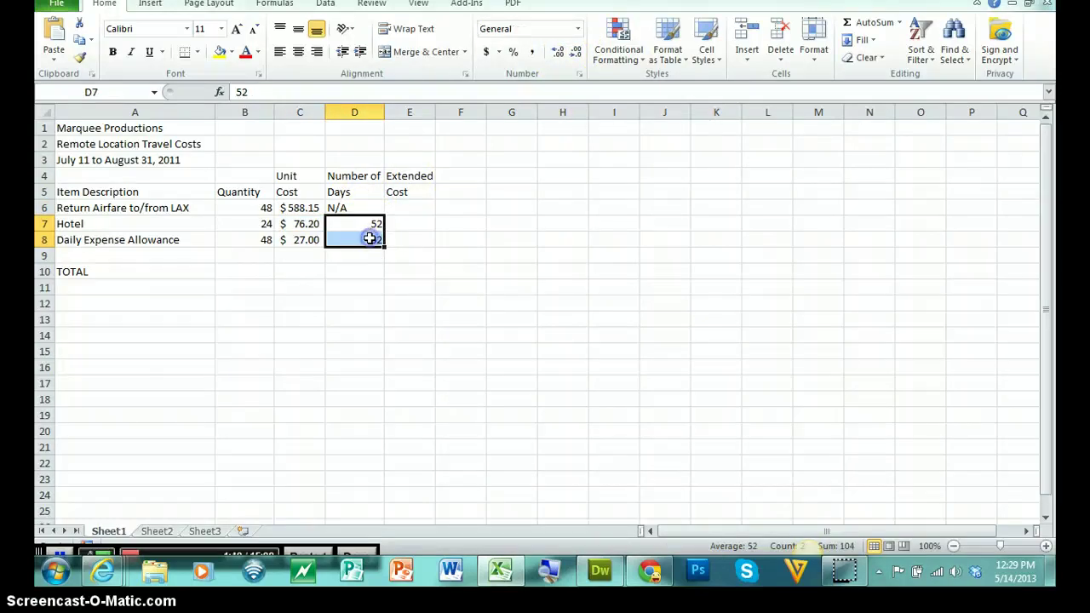
{"action": "left_click", "coordinate": [414, 208]}
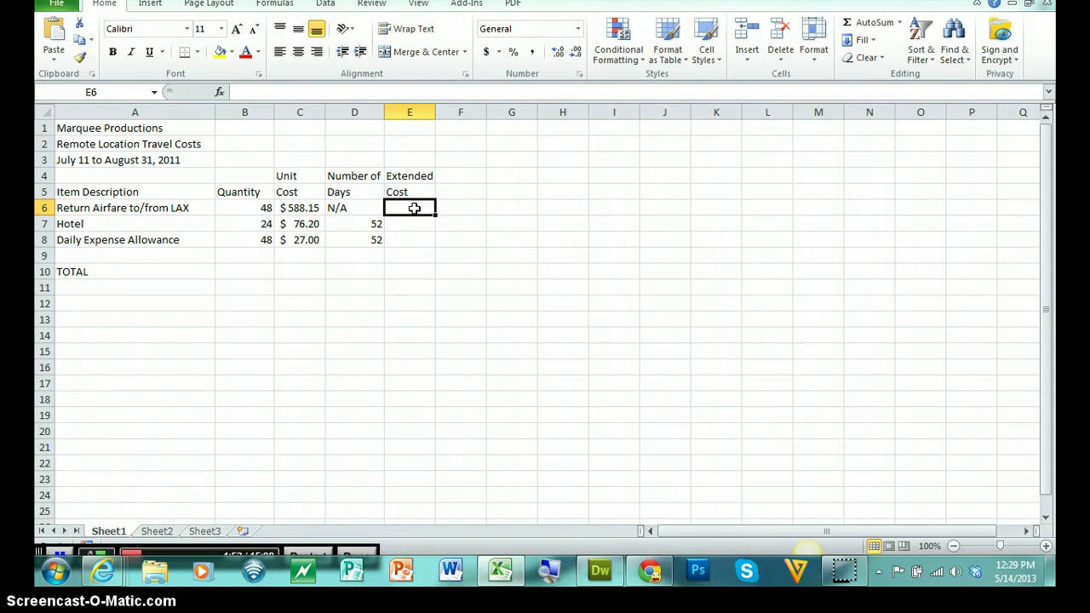
- Enter the hard-coded formula =588.15*48 in E6, giving 28231.2
{"action": "type", "text": "="}
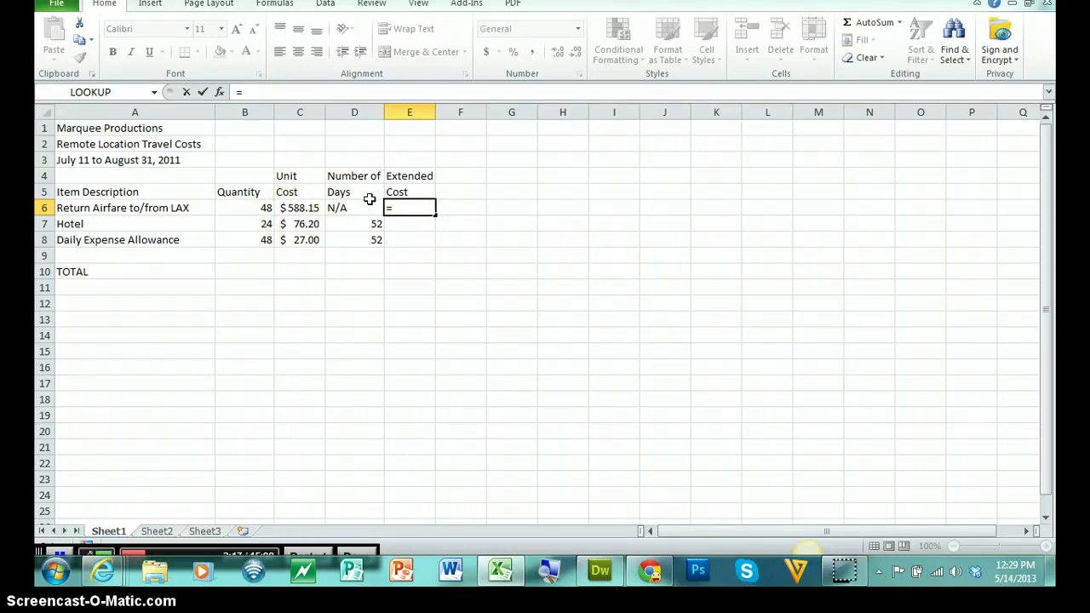
{"action": "type", "text": "588.15*48"}
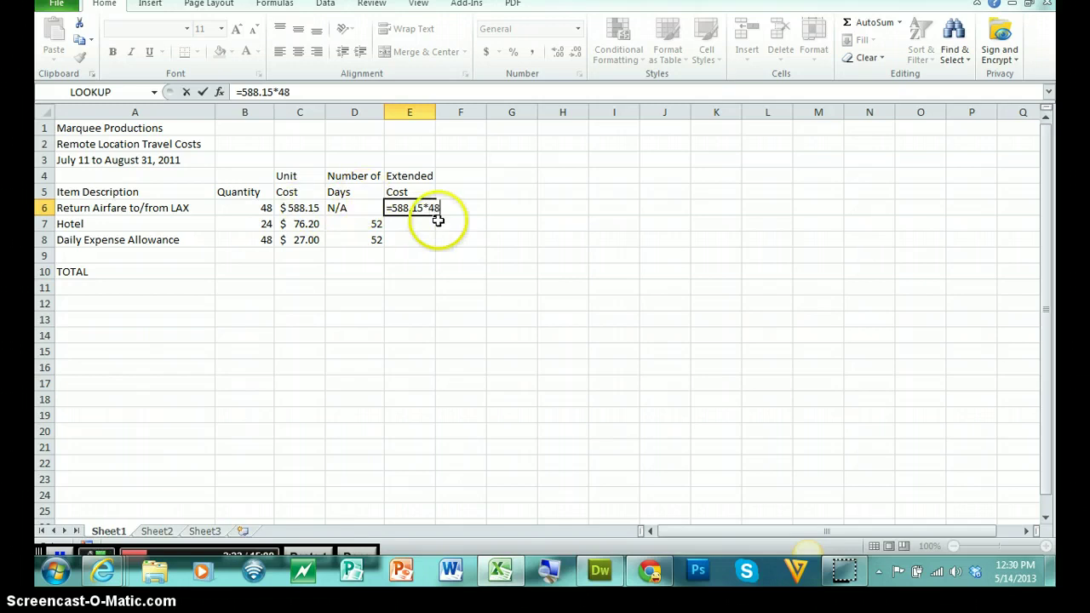
{"action": "key", "text": "Return"}
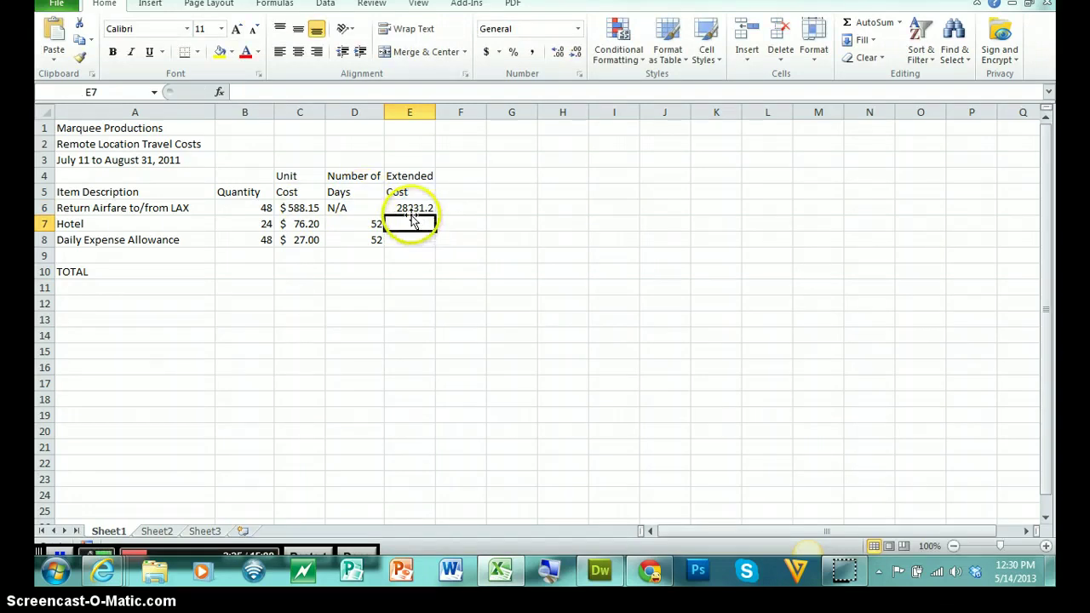
- Test E6 by changing the B6 quantity to 50, then undo back to 48
{"action": "left_click", "coordinate": [261, 210]}
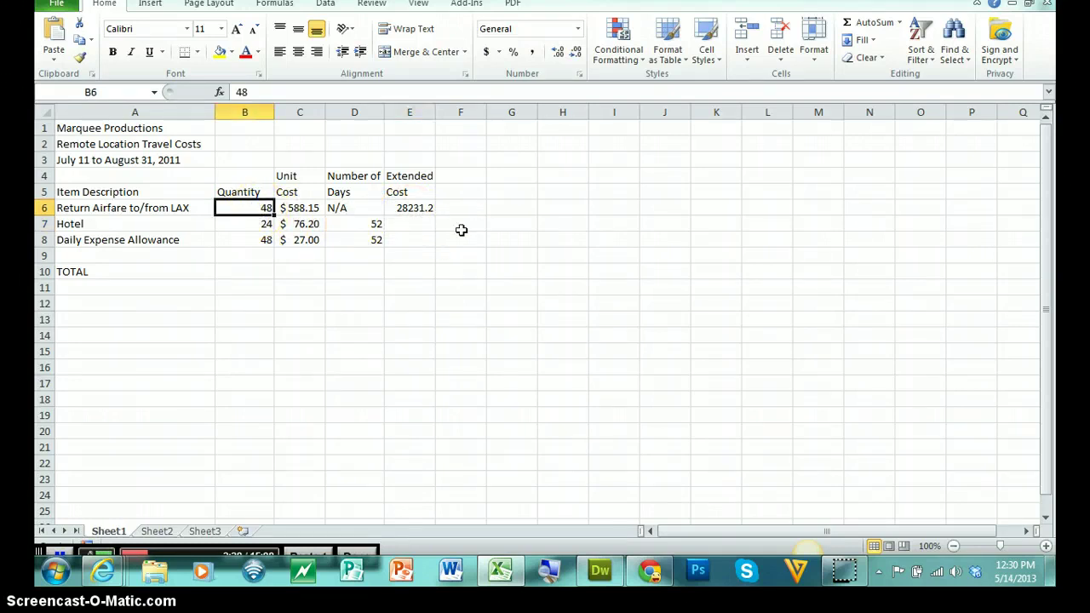
{"action": "type", "text": "50"}
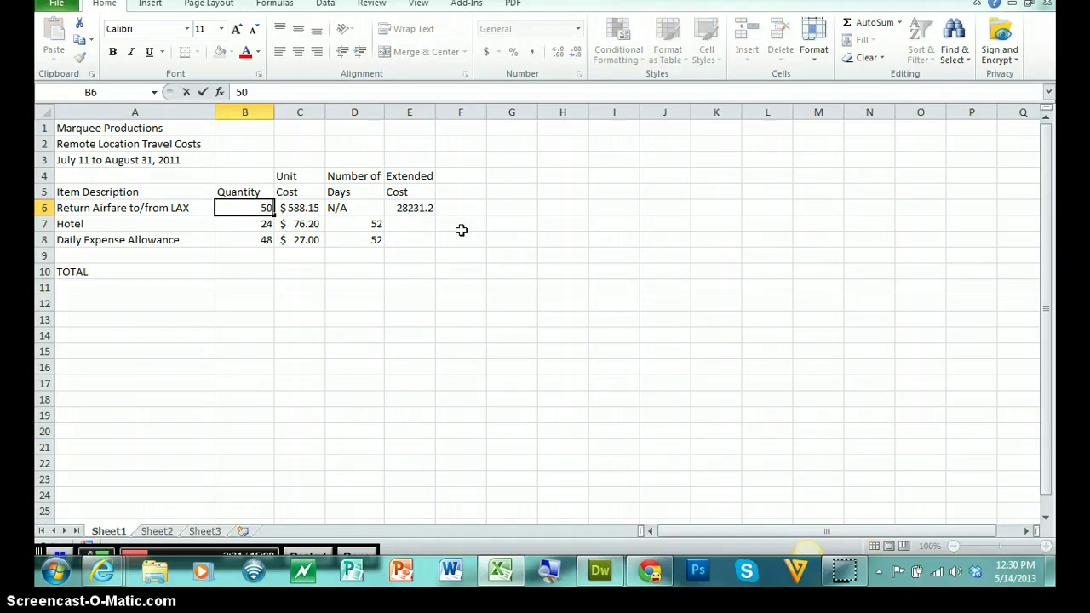
{"action": "key", "text": "Return"}
{"action": "left_click", "coordinate": [424, 208]}
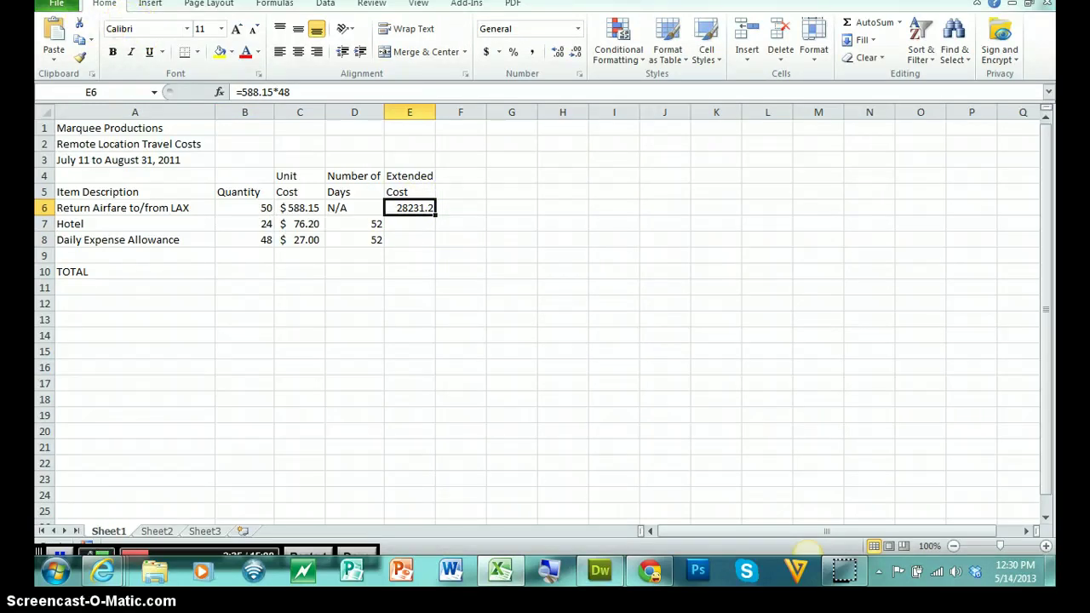
{"action": "key", "text": "ctrl+z"}
{"action": "left_click", "coordinate": [409, 208]}
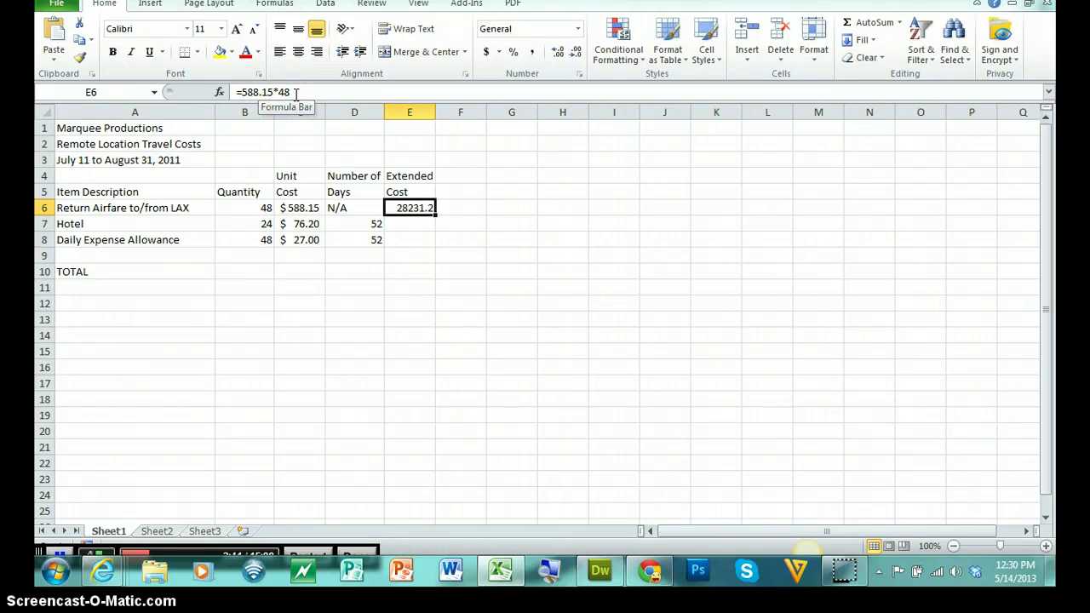
- Replace E6 with the cell-reference formula =B6*C6, showing $28,231.20
{"action": "type", "text": "="}
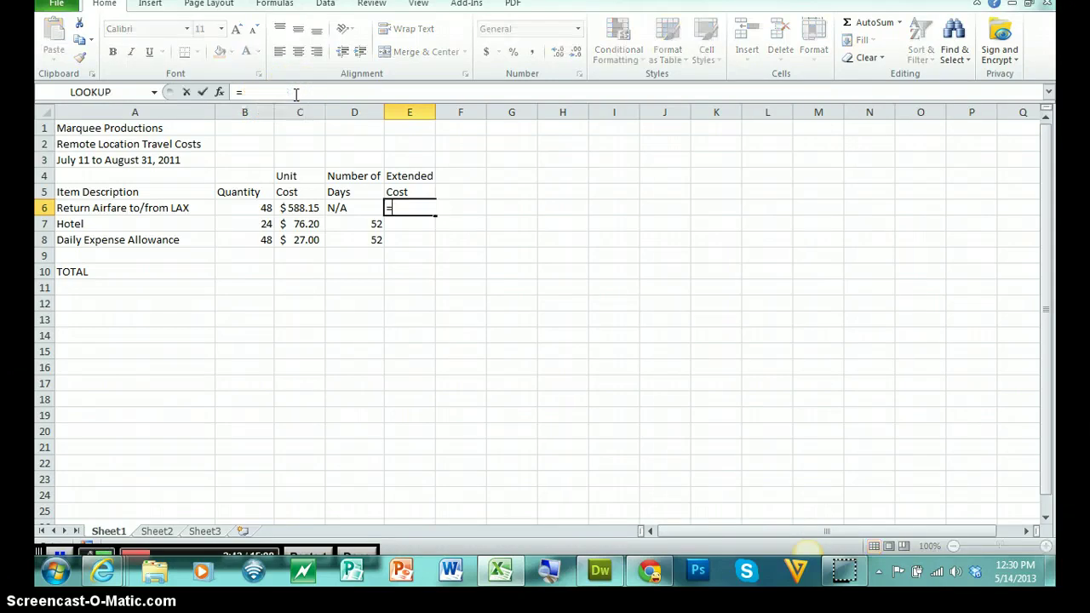
{"action": "left_click", "coordinate": [253, 208]}
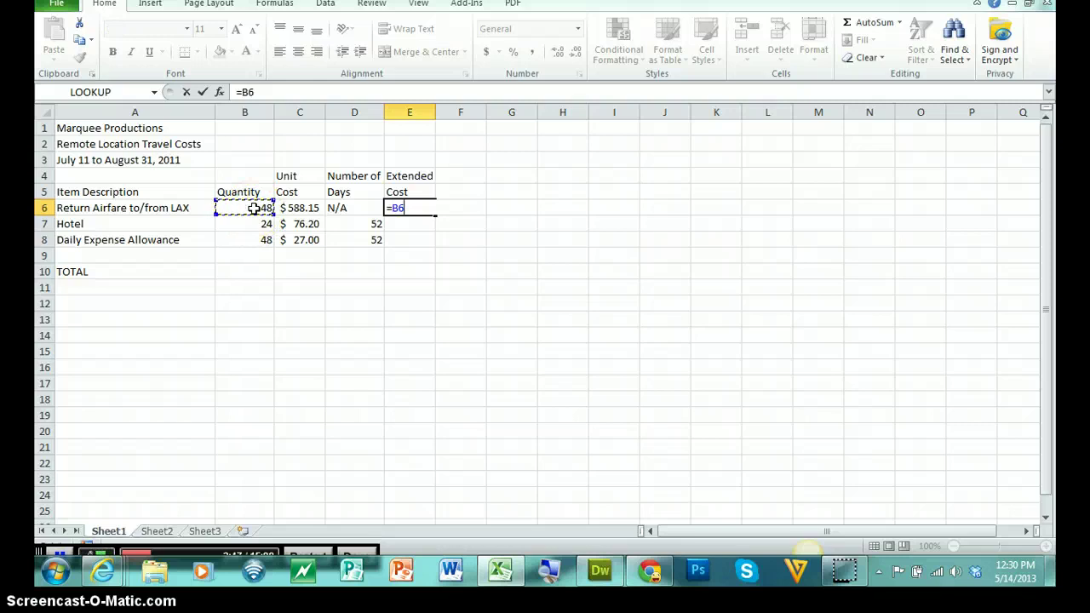
{"action": "type", "text": "*"}
{"action": "left_click", "coordinate": [302, 209]}
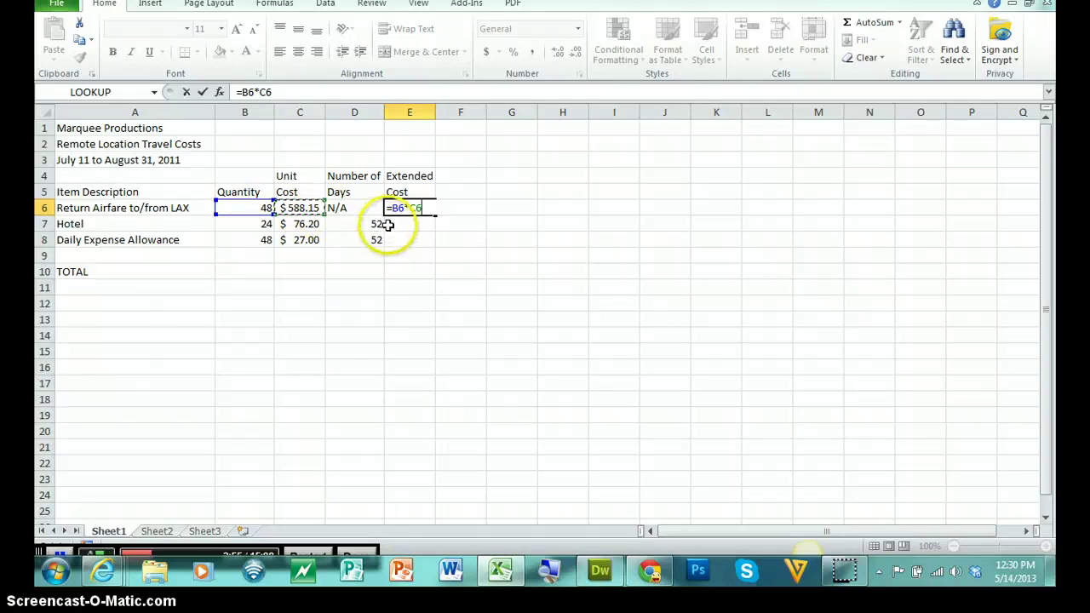
{"action": "key", "text": "Return"}
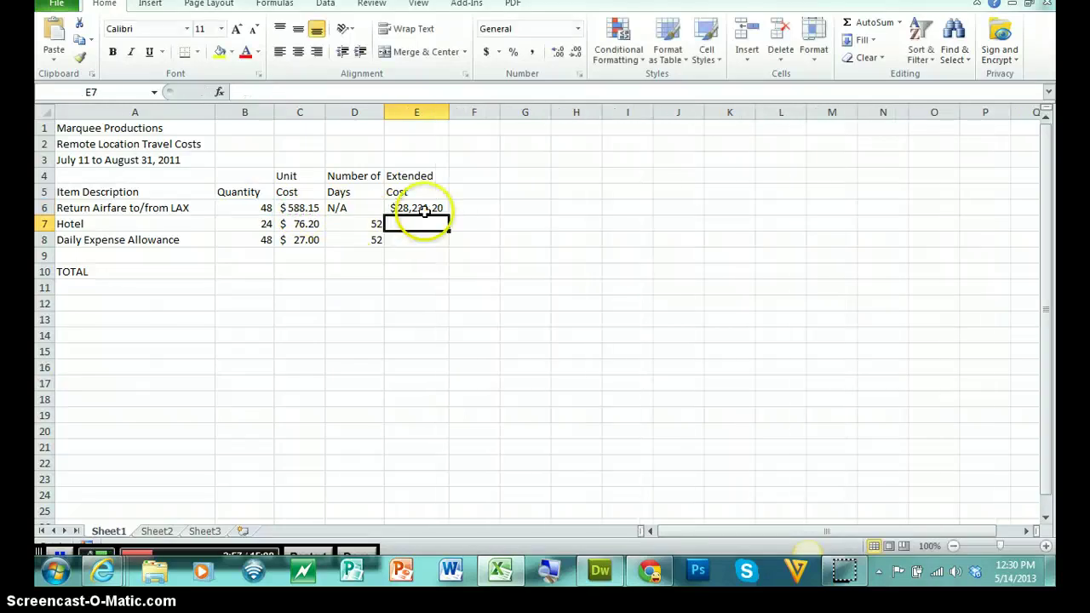
{"action": "left_click", "coordinate": [425, 212]}
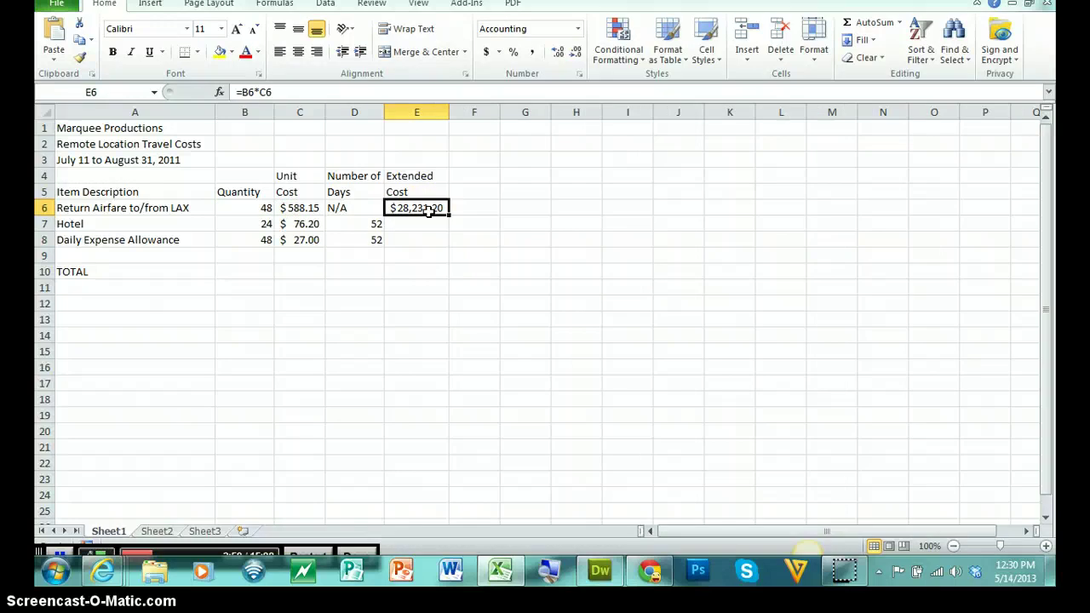
- Change B6 to 50 to confirm E6 recalculates, then undo back to 48
{"action": "left_click", "coordinate": [258, 206]}
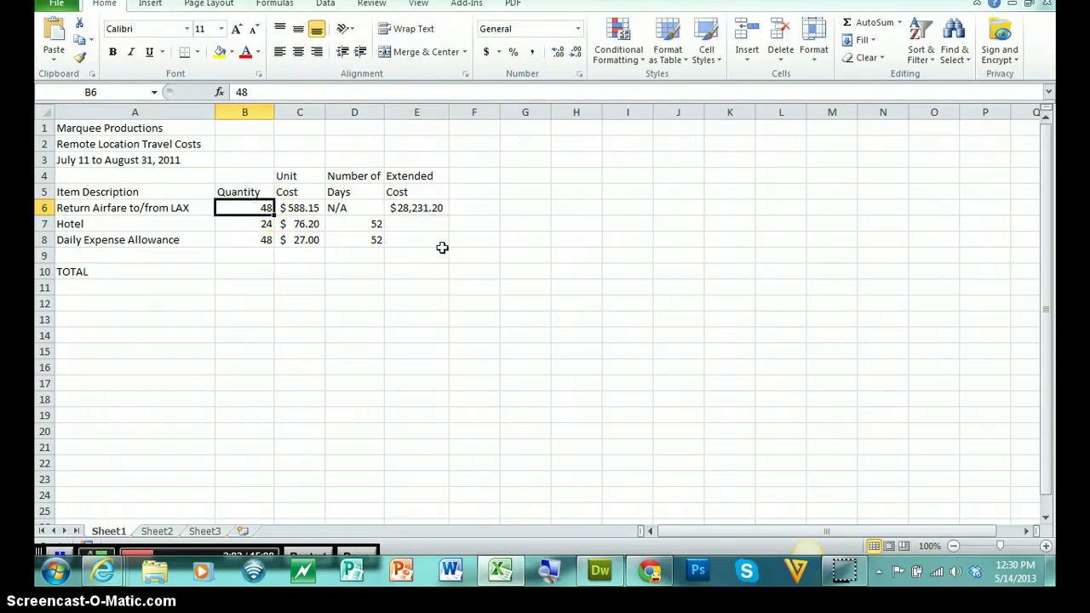
{"action": "type", "text": "50"}
{"action": "key", "text": "Return"}
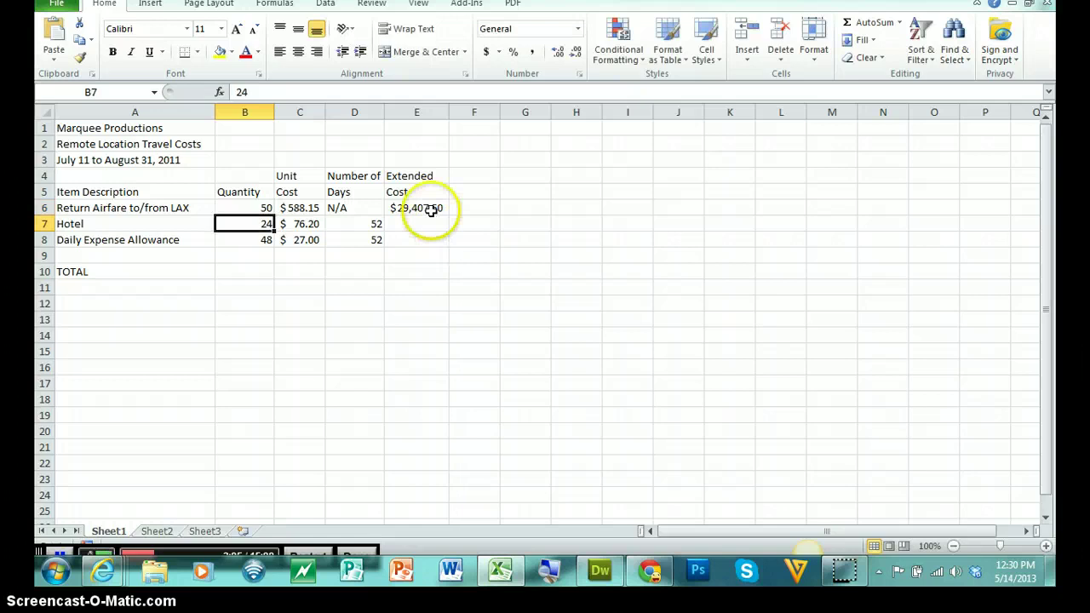
{"action": "left_click", "coordinate": [430, 210]}
{"action": "left_click", "coordinate": [430, 210]}
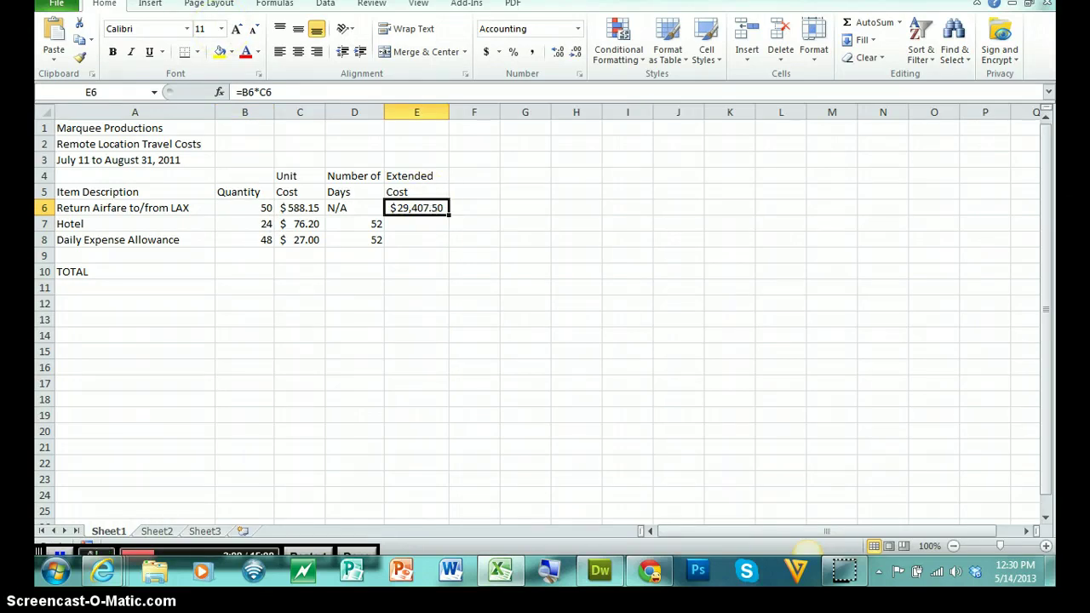
{"action": "left_click", "coordinate": [77, 2]}
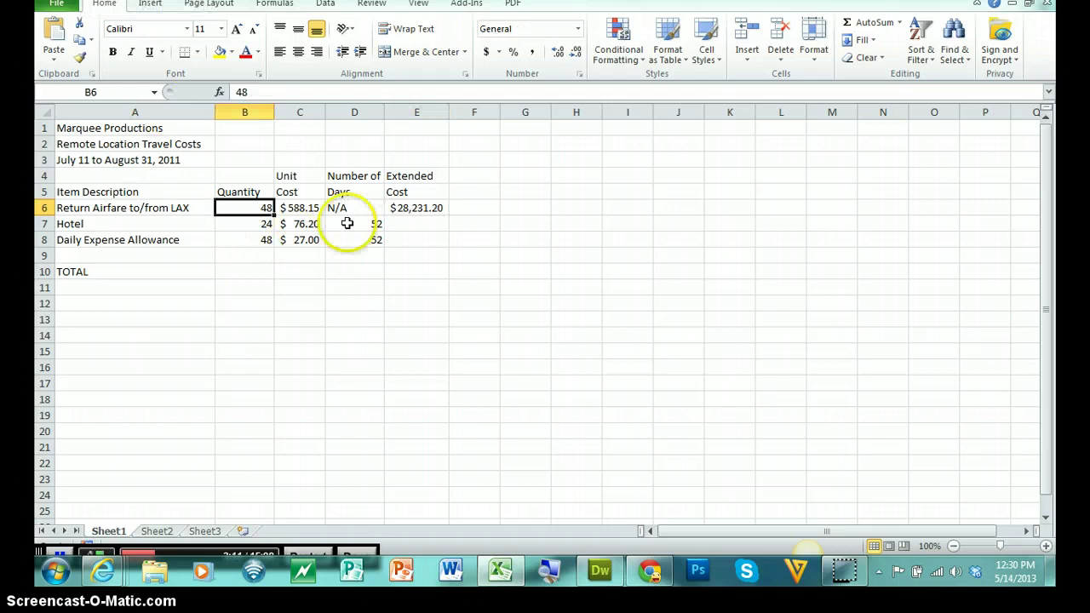
- Enter =B7*C7*D7 in E7 for the hotel cost, giving $95,097.60
{"action": "left_click", "coordinate": [415, 222]}
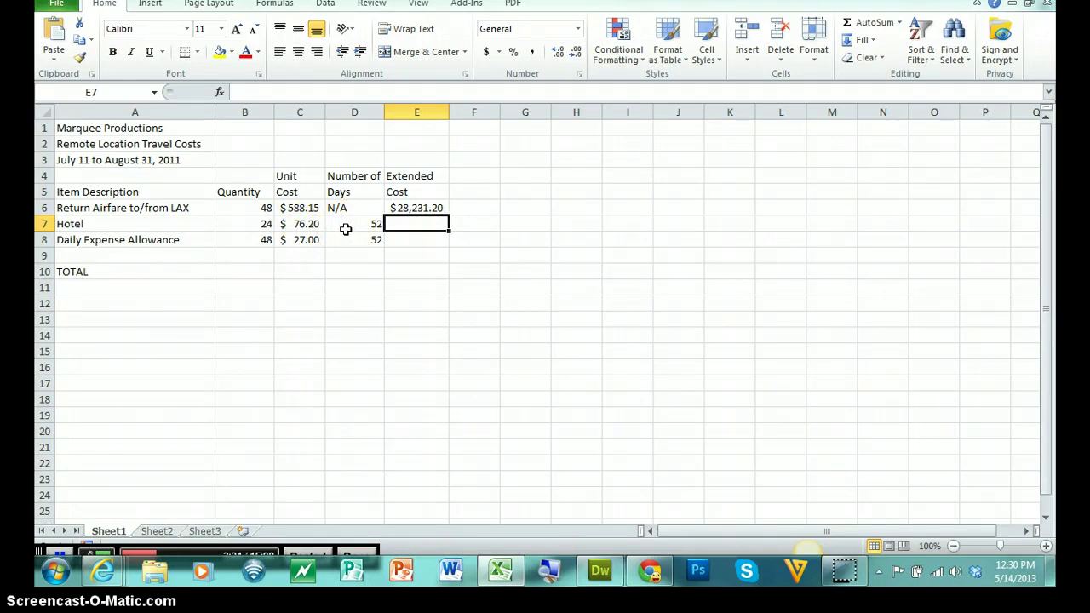
{"action": "type", "text": "="}
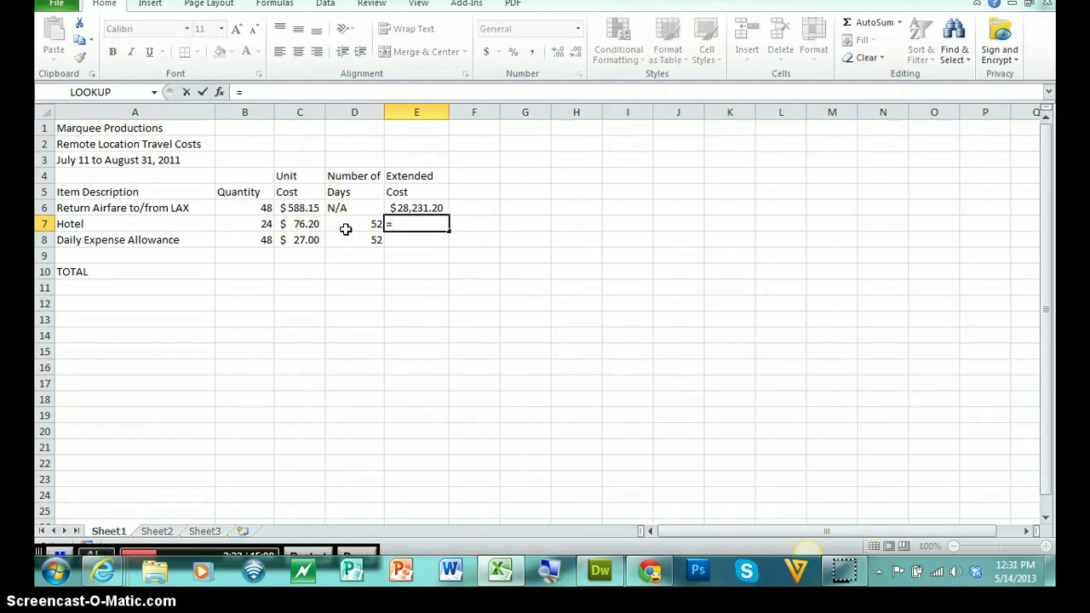
{"action": "left_click", "coordinate": [263, 225]}
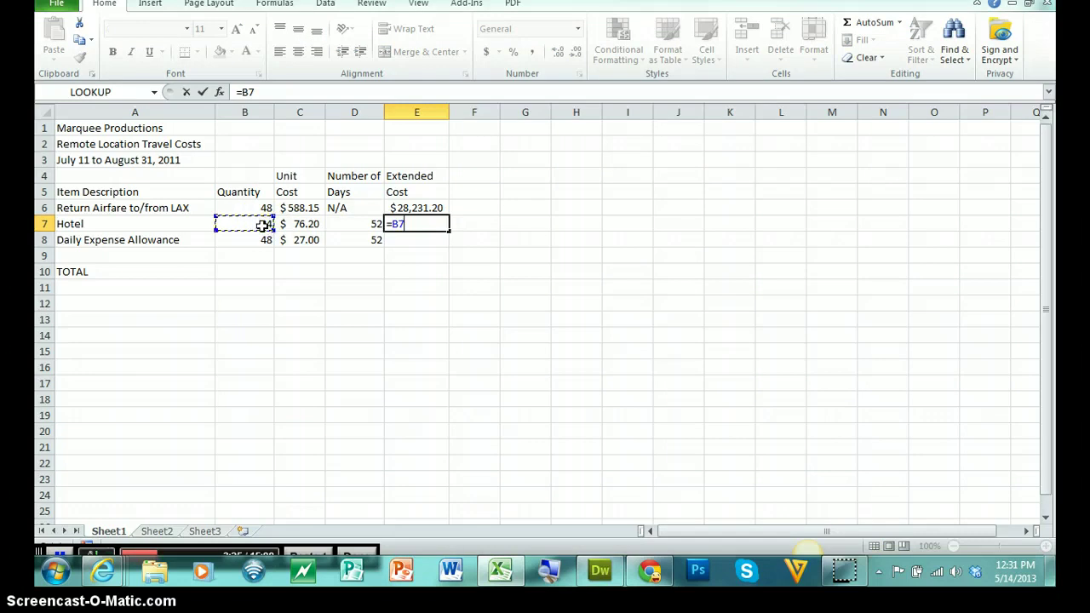
{"action": "left_click", "coordinate": [300, 225]}
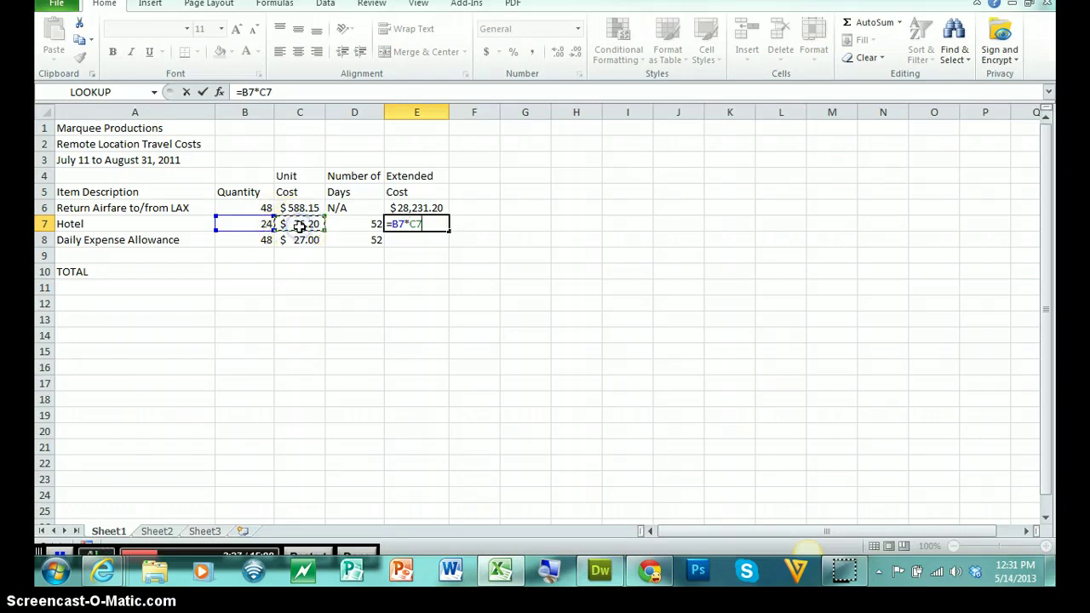
{"action": "type", "text": "*"}
{"action": "left_click", "coordinate": [357, 224]}
{"action": "key", "text": "Return"}
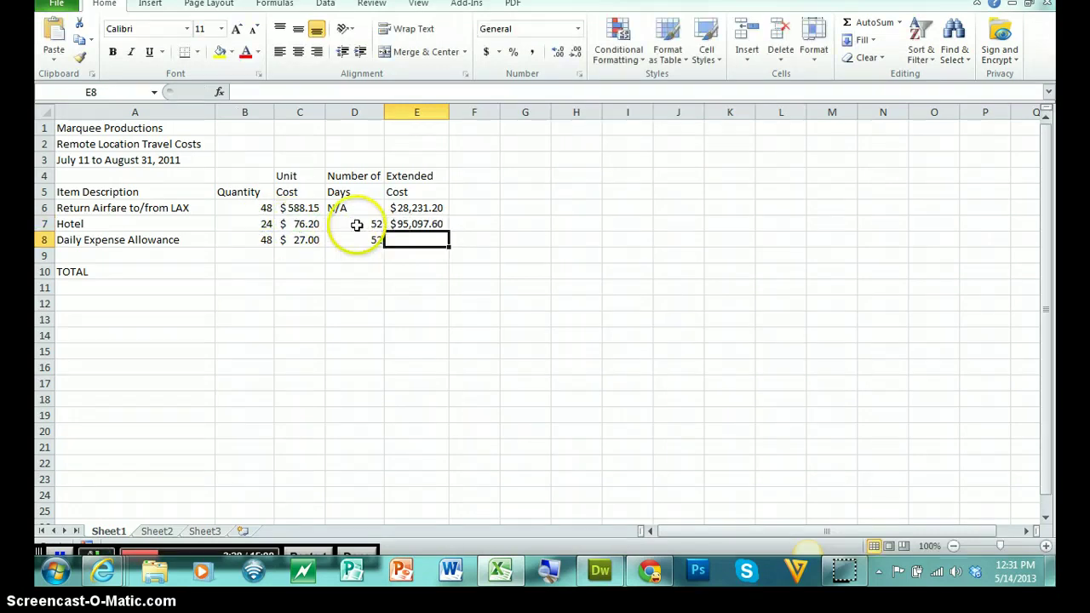
{"action": "left_click", "coordinate": [403, 223]}
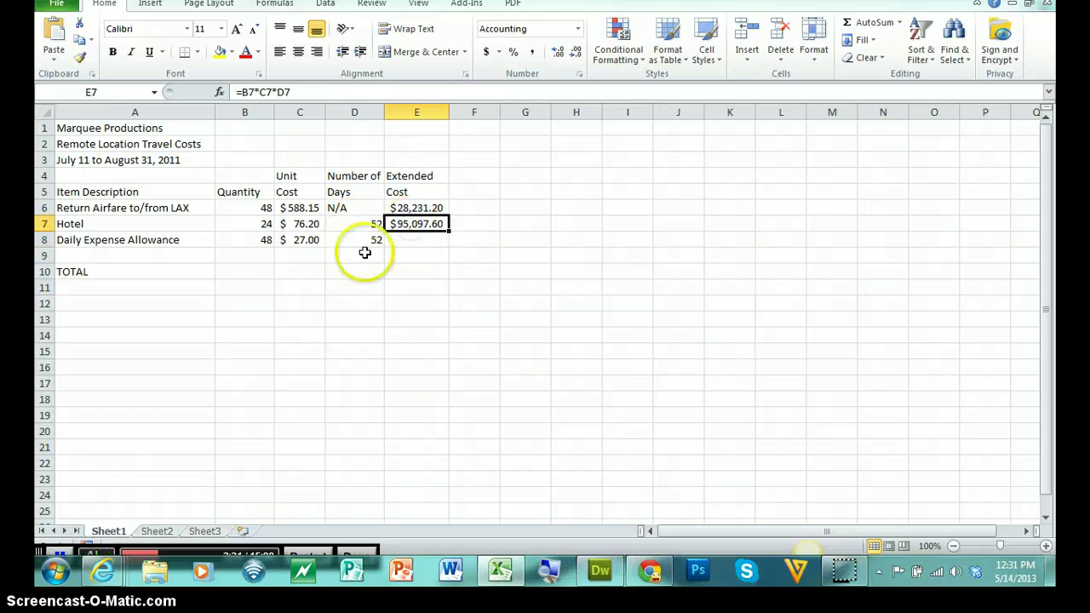
{"action": "left_click", "coordinate": [407, 241]}
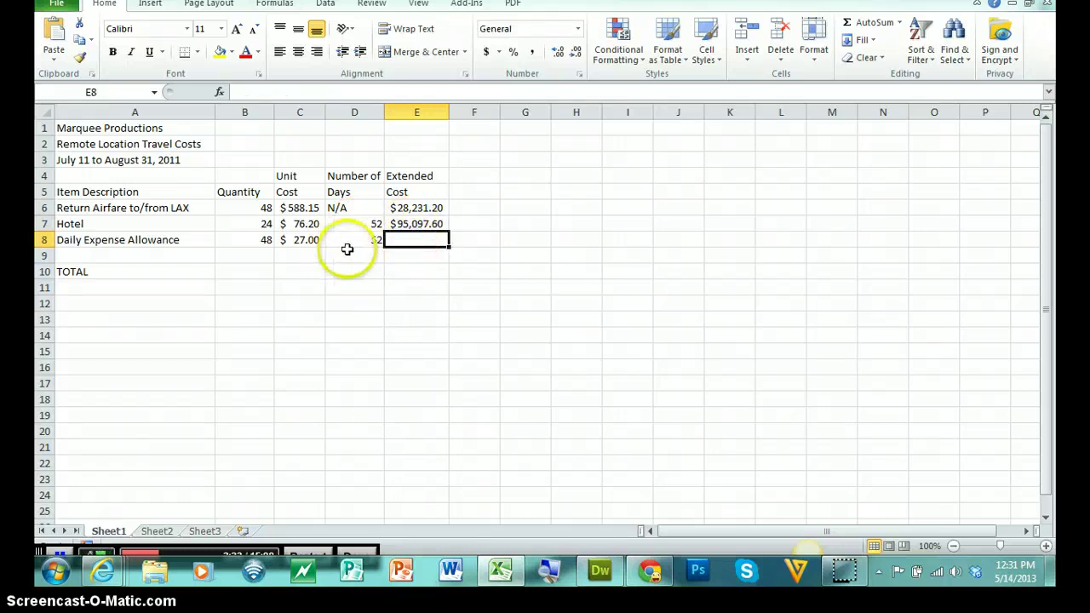
{"action": "left_click", "coordinate": [410, 224]}
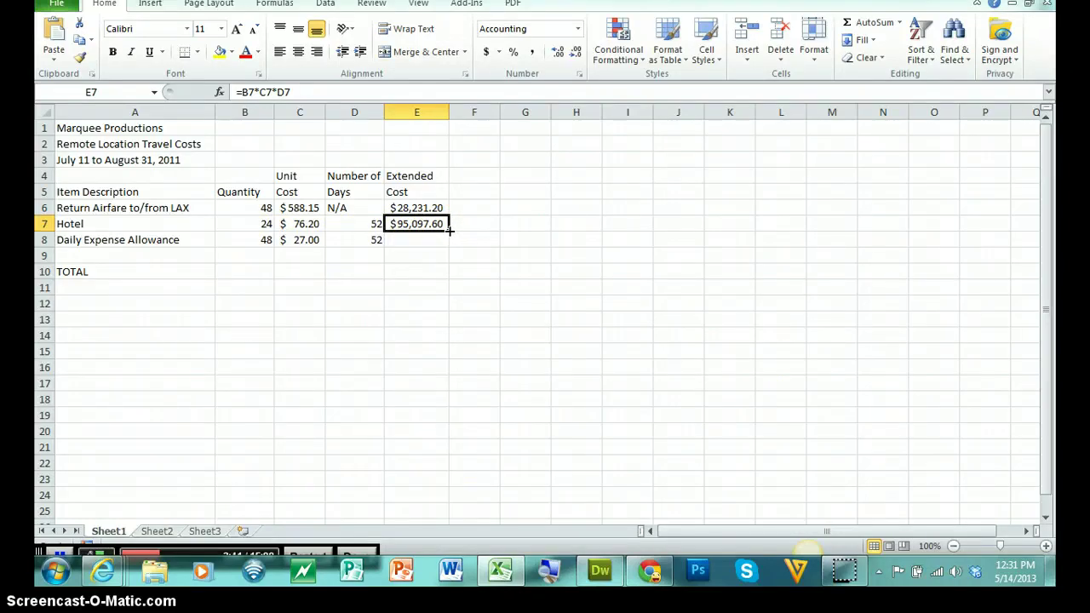
{"action": "left_click_drag", "start_coordinate": [449, 230], "coordinate": [445, 242]}
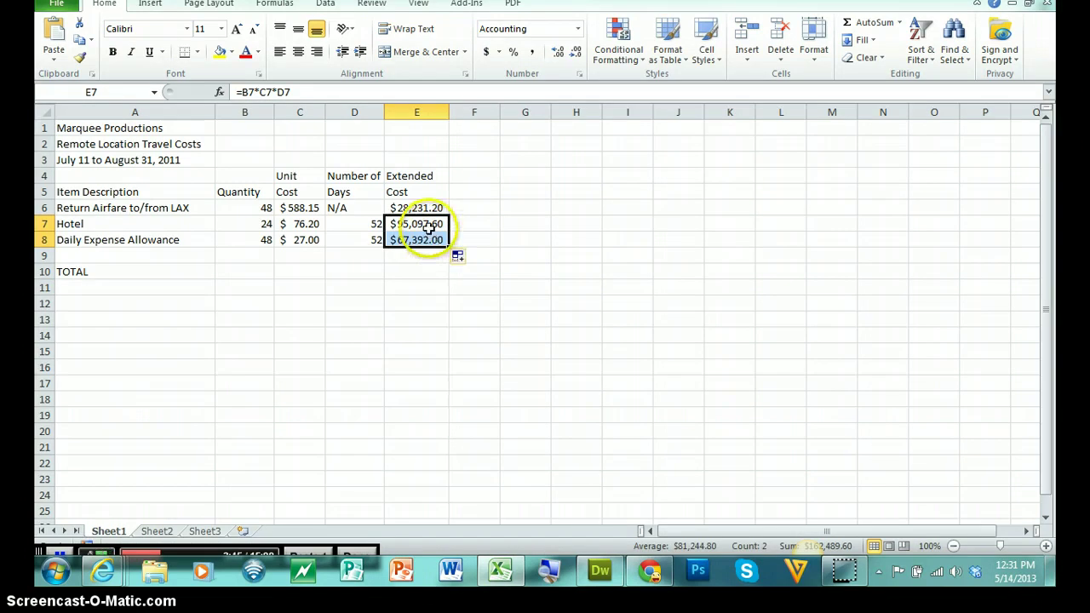
{"action": "left_click", "coordinate": [432, 225]}
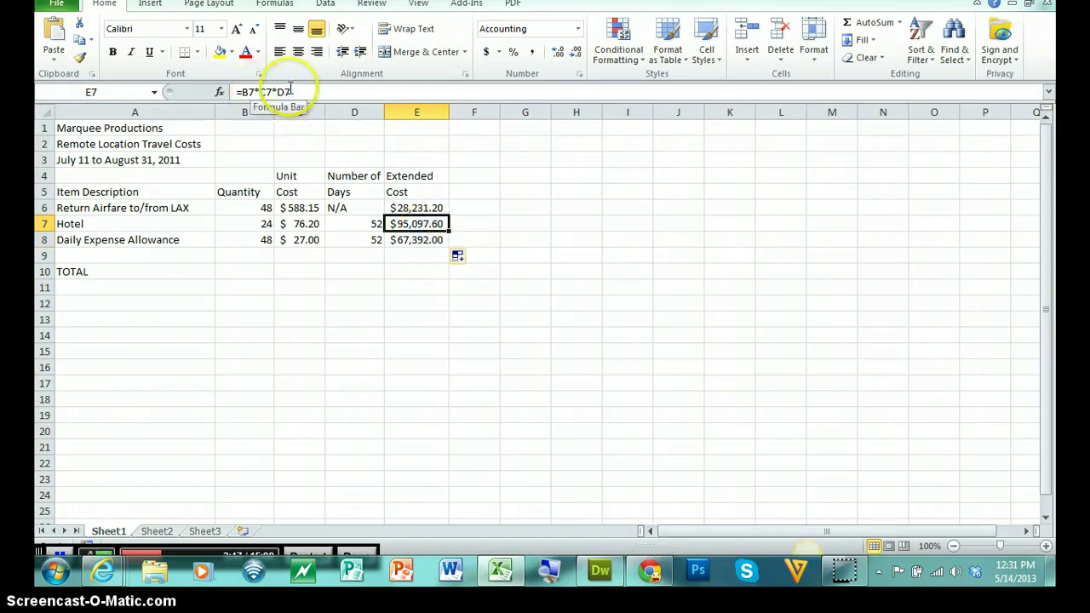
{"action": "left_click", "coordinate": [415, 239]}
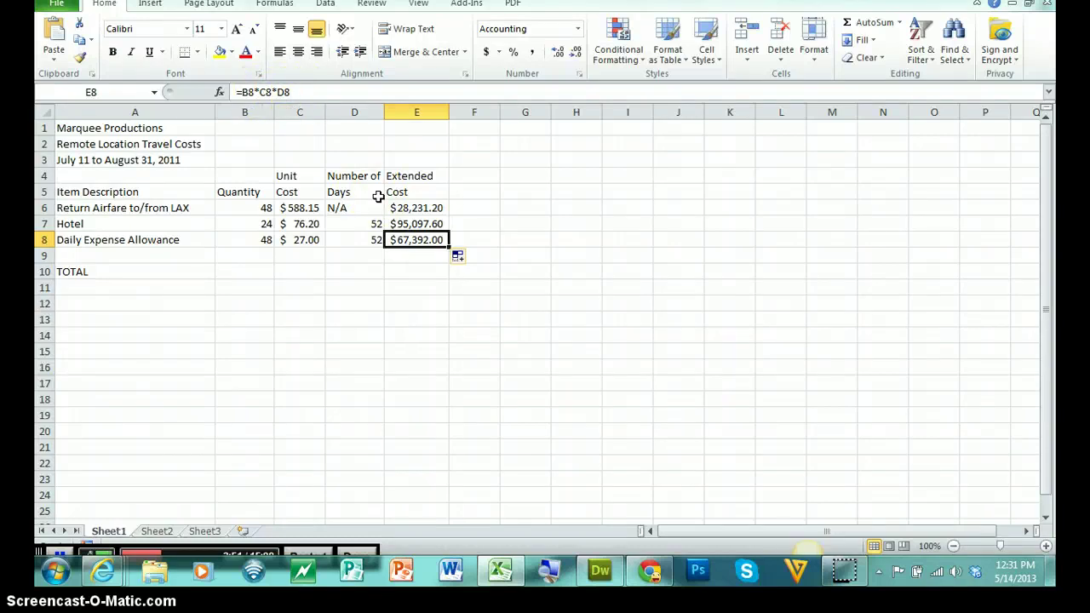
{"action": "left_click", "coordinate": [412, 273]}
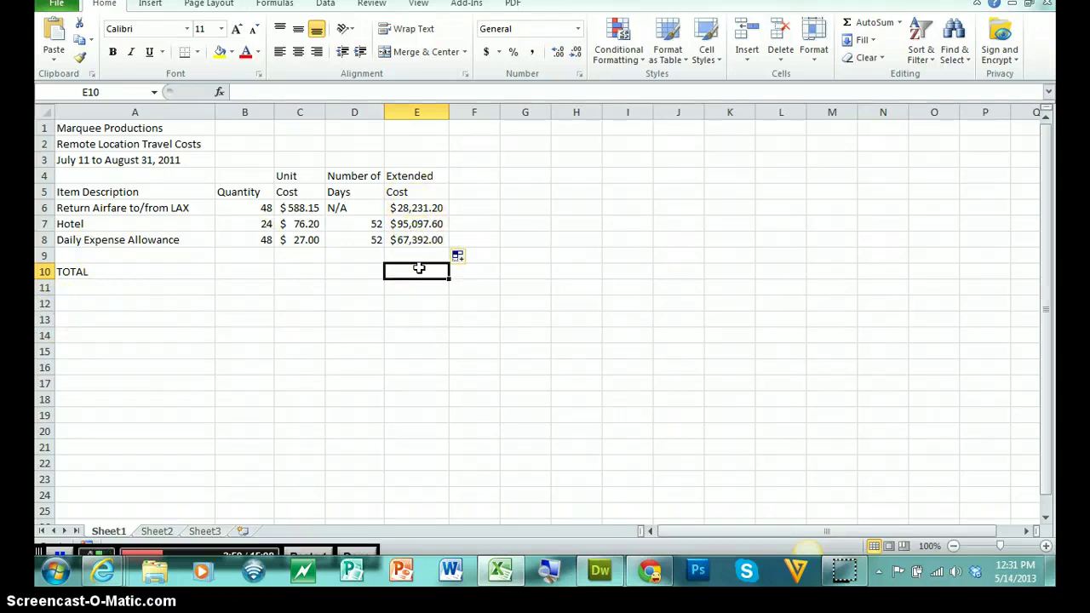
- Enter =E6+E7+E9 in E10, which shows $123,328.80
{"action": "type", "text": "="}
{"action": "left_click", "coordinate": [426, 208]}
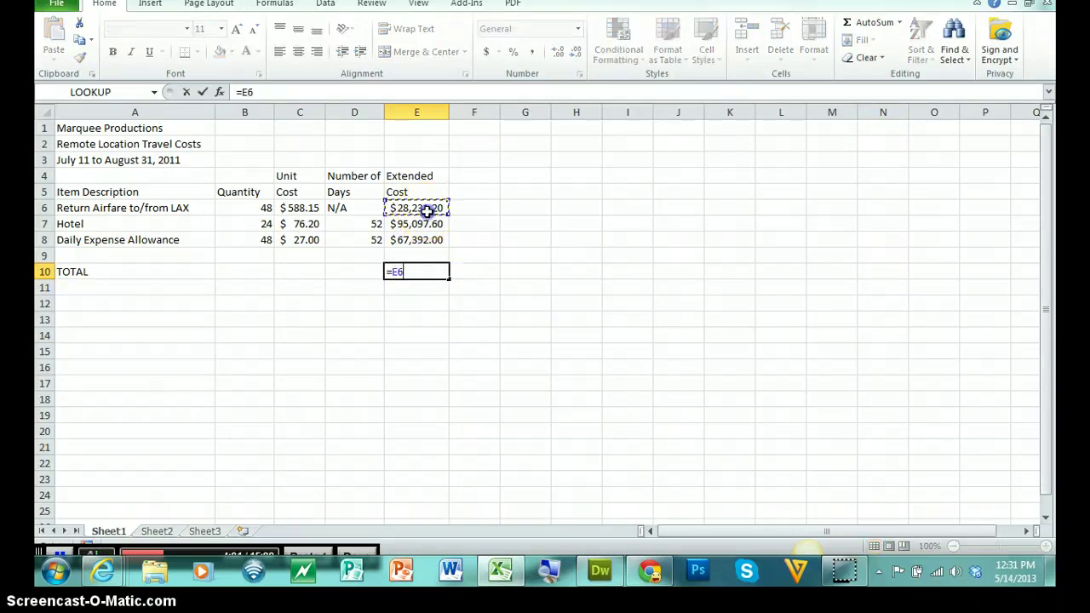
{"action": "type", "text": "+"}
{"action": "left_click", "coordinate": [434, 227]}
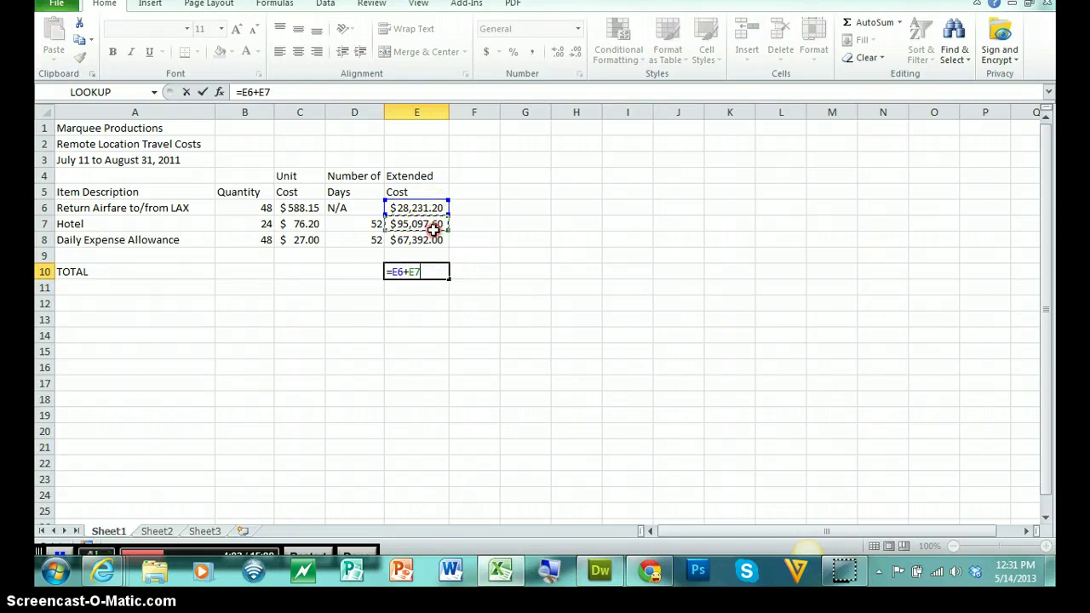
{"action": "type", "text": "+"}
{"action": "left_click", "coordinate": [426, 241]}
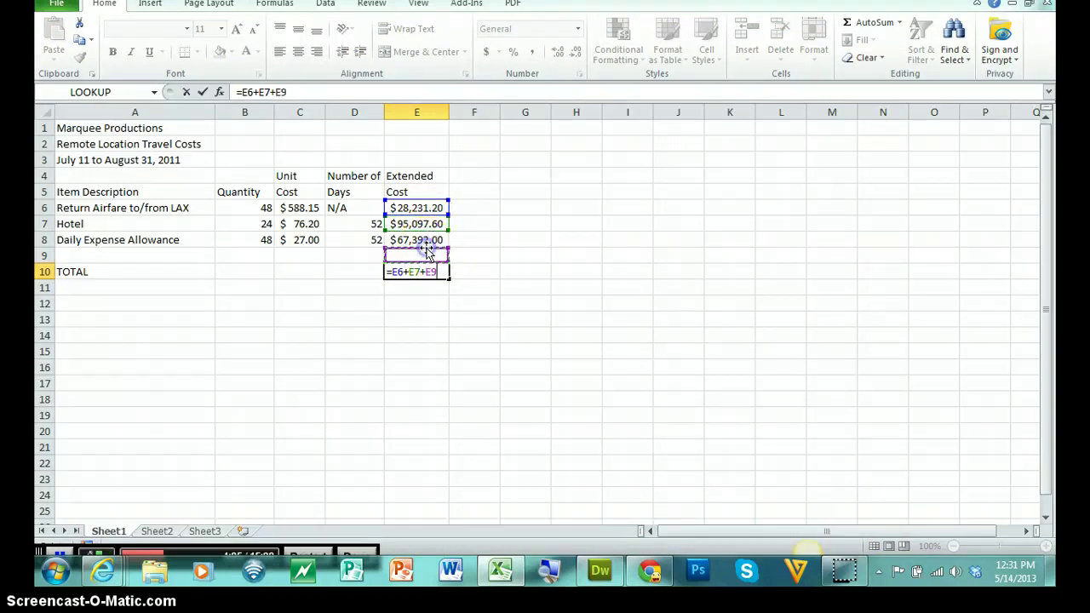
{"action": "key", "text": "Return"}
{"action": "left_click", "coordinate": [418, 288]}
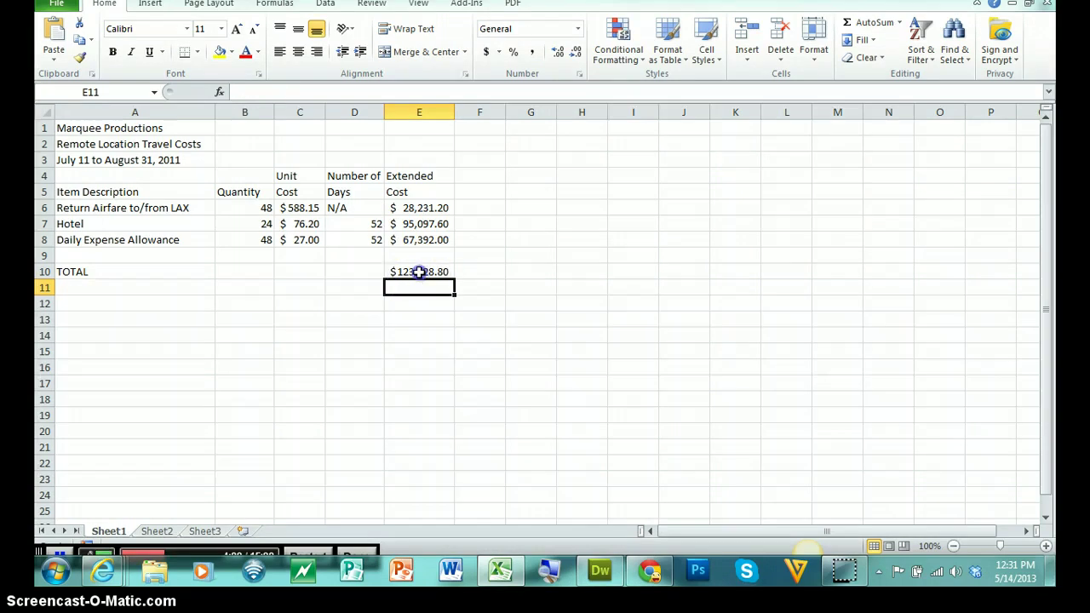
{"action": "left_click", "coordinate": [419, 272]}
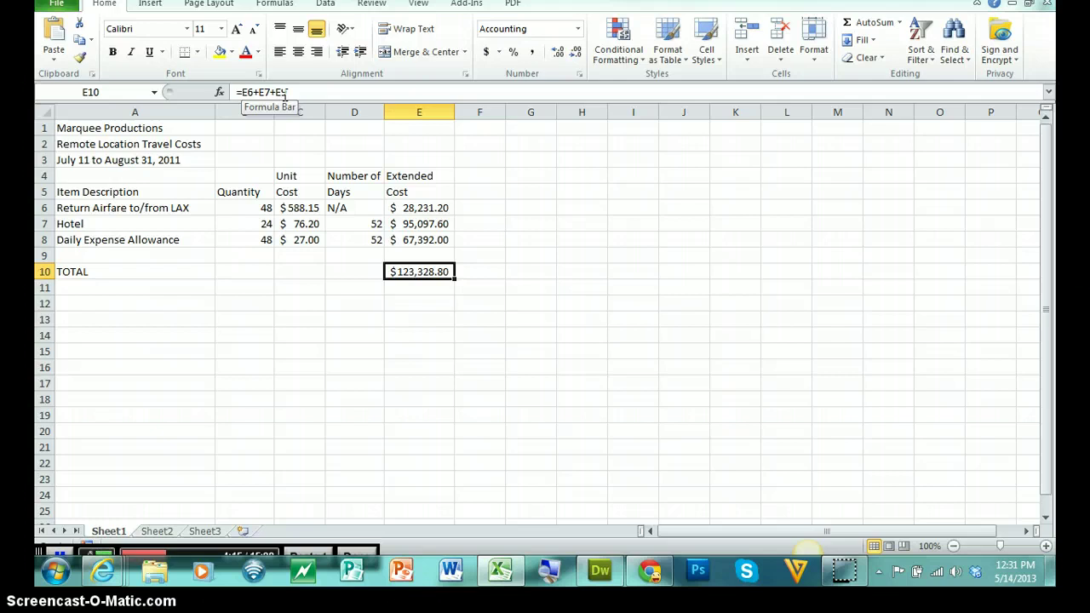
- Review the extended-cost formulas in E6:E8 and their quantity and unit-cost inputs against the total
{"action": "left_click", "coordinate": [417, 210]}
{"action": "left_click", "coordinate": [419, 223]}
{"action": "left_click", "coordinate": [419, 239]}
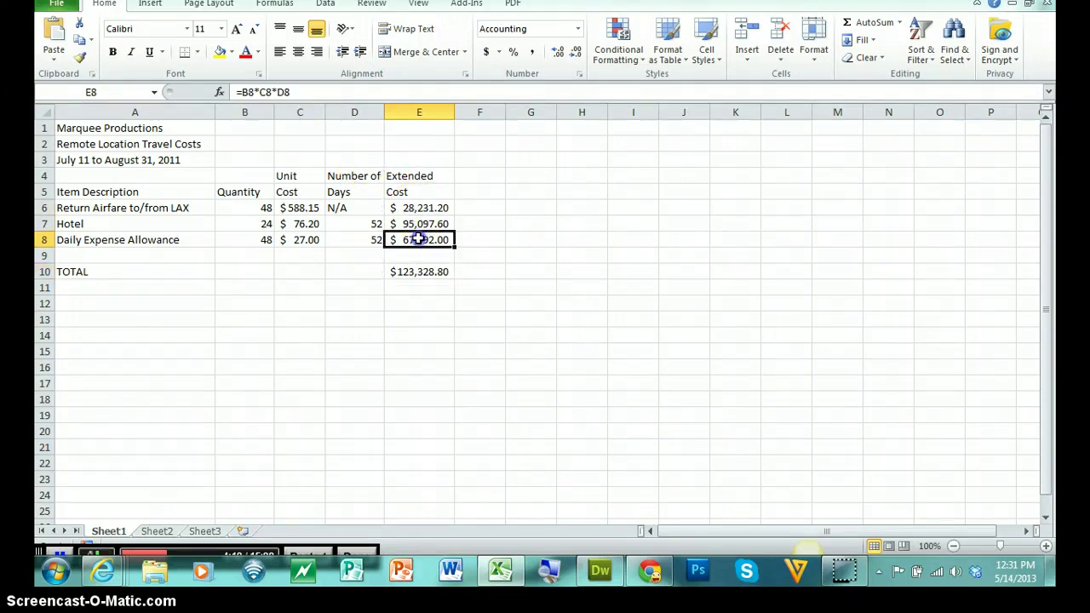
{"action": "left_click", "coordinate": [411, 272]}
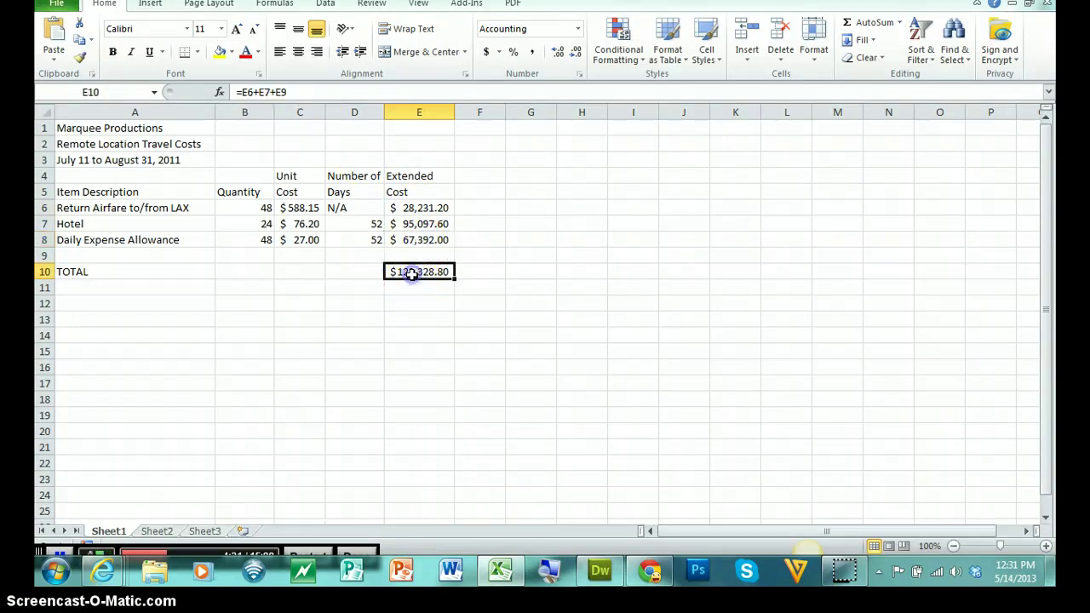
{"action": "left_click", "coordinate": [427, 271]}
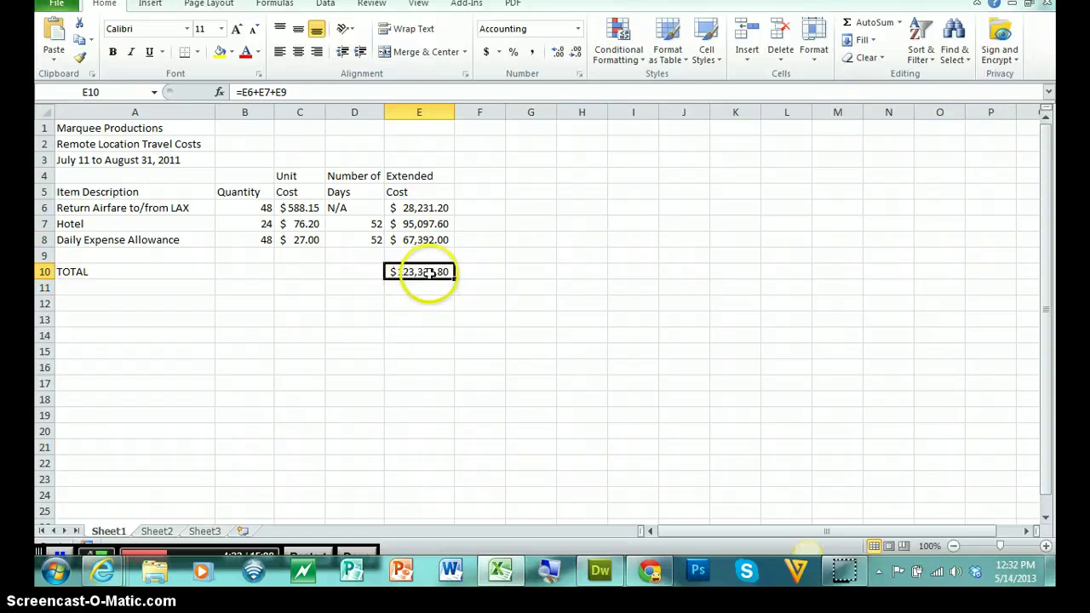
{"action": "left_click", "coordinate": [256, 208]}
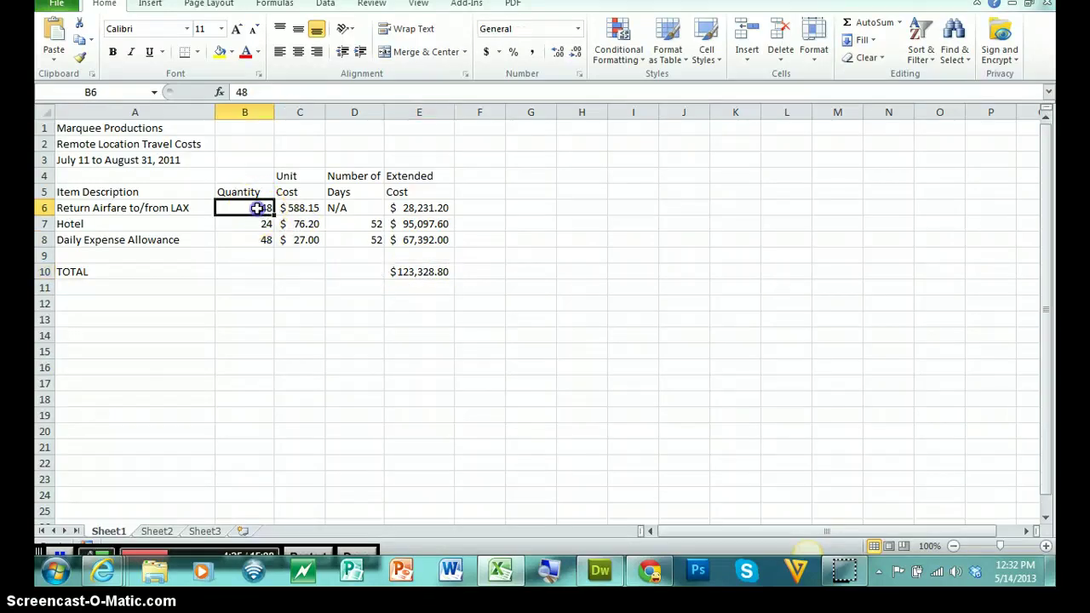
{"action": "left_click", "coordinate": [300, 225]}
{"action": "left_click", "coordinate": [265, 241]}
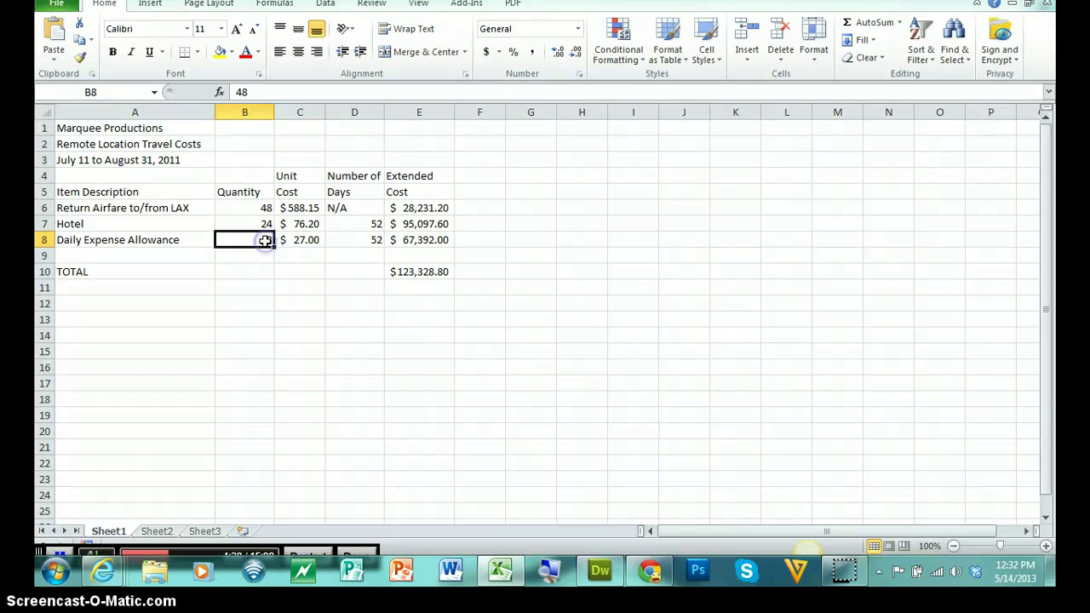
{"action": "left_click", "coordinate": [438, 271]}
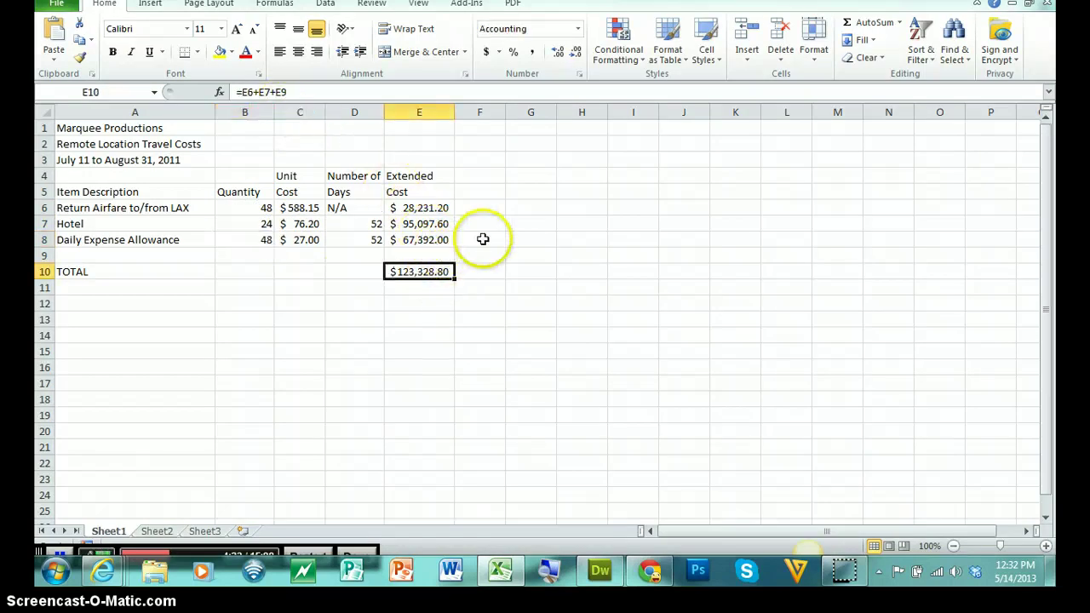
- Use AutoSum to put =SUM(E6:E8) in E10, totaling $190,720.80
{"action": "left_click", "coordinate": [900, 24]}
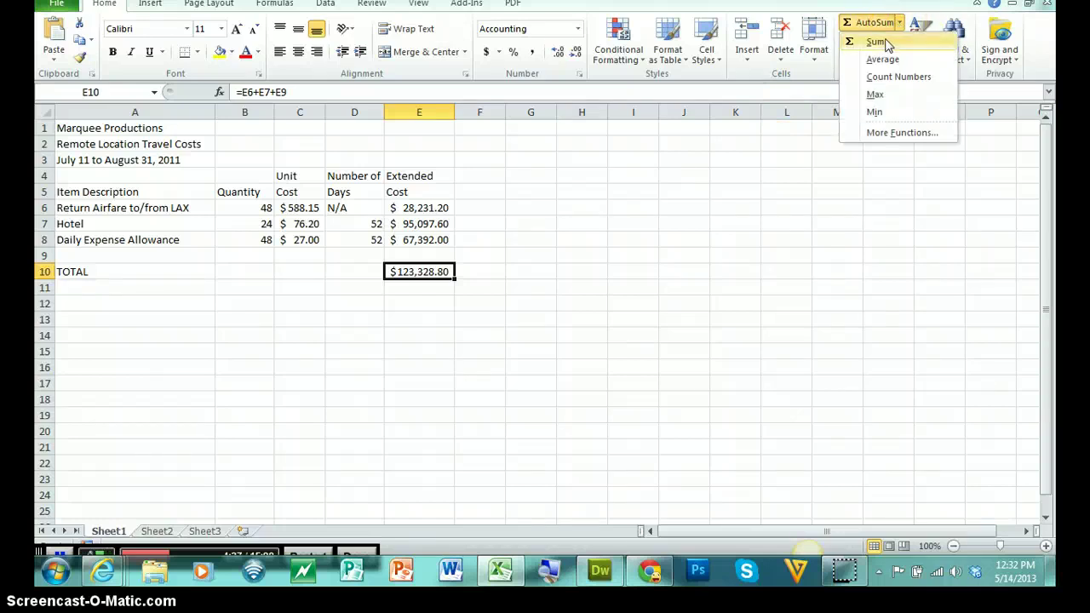
{"action": "left_click", "coordinate": [877, 42]}
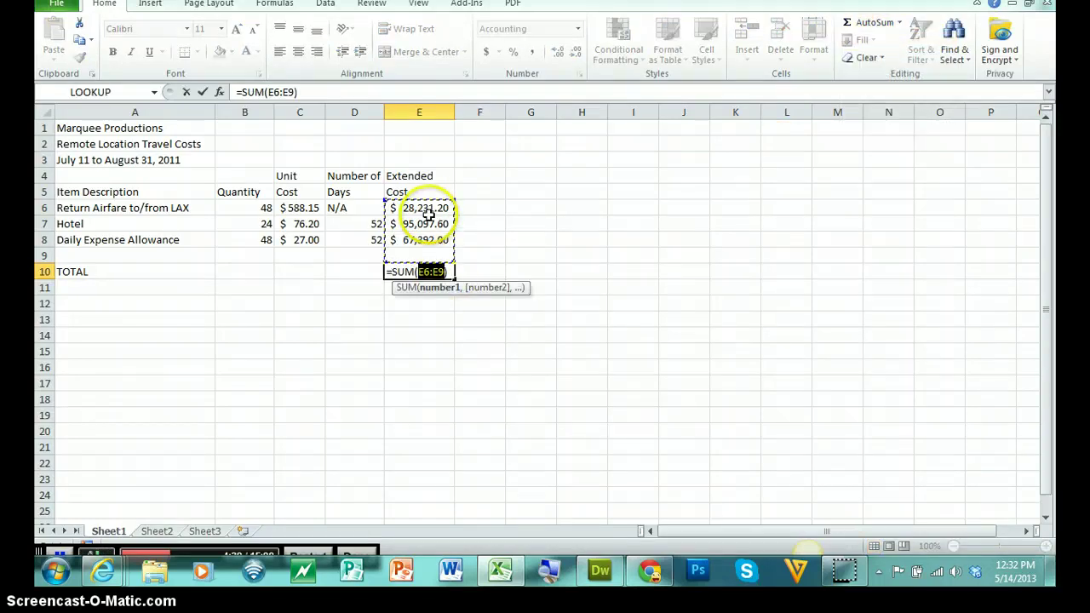
{"action": "left_click_drag", "start_coordinate": [419, 209], "coordinate": [418, 239]}
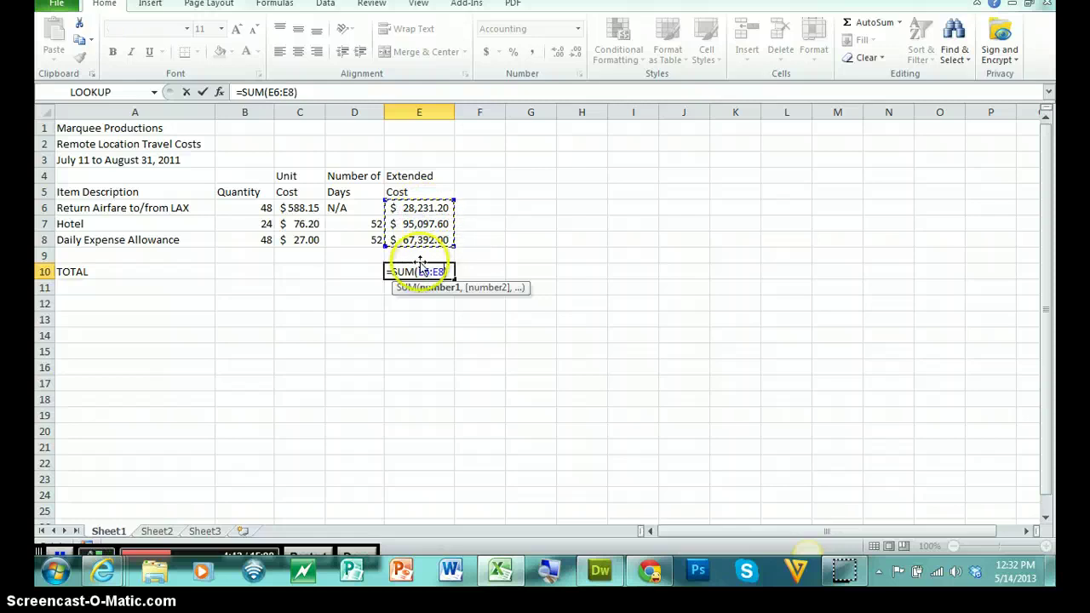
{"action": "left_click", "coordinate": [450, 251]}
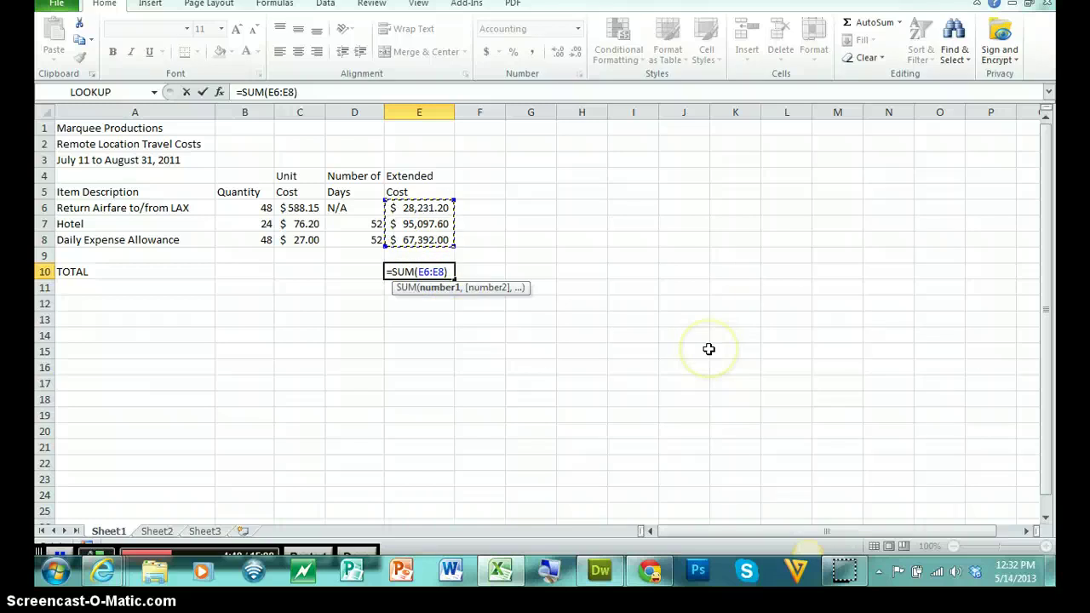
{"action": "key", "text": "Return"}
{"action": "left_click", "coordinate": [424, 271]}
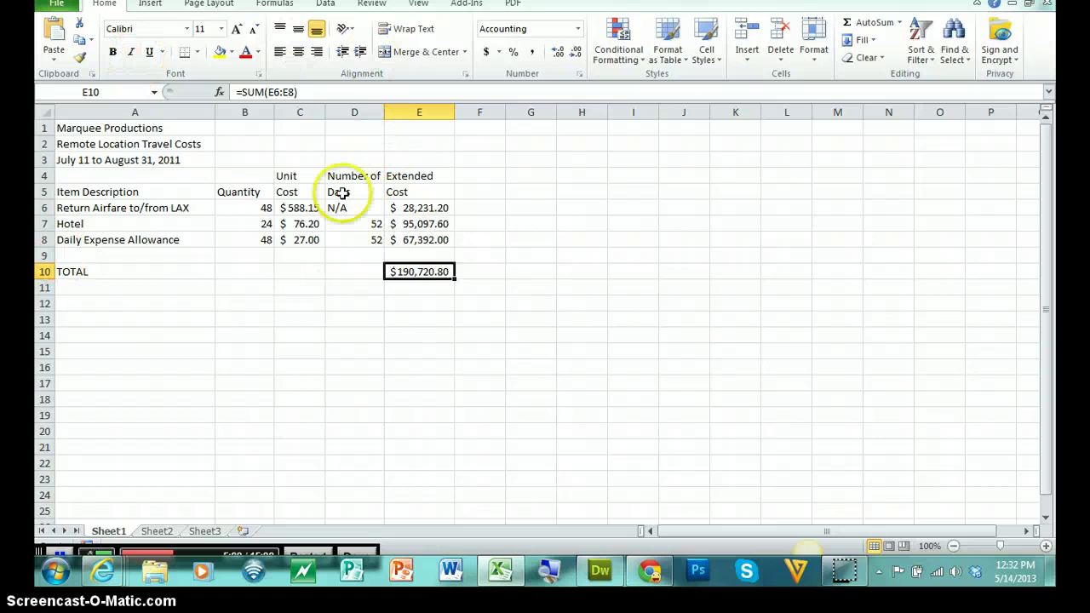
- Merge and center 'Marquee Productions' across A1:E1 and 'Remote Location Travel Costs' across A2:E2
{"action": "left_click", "coordinate": [158, 112]}
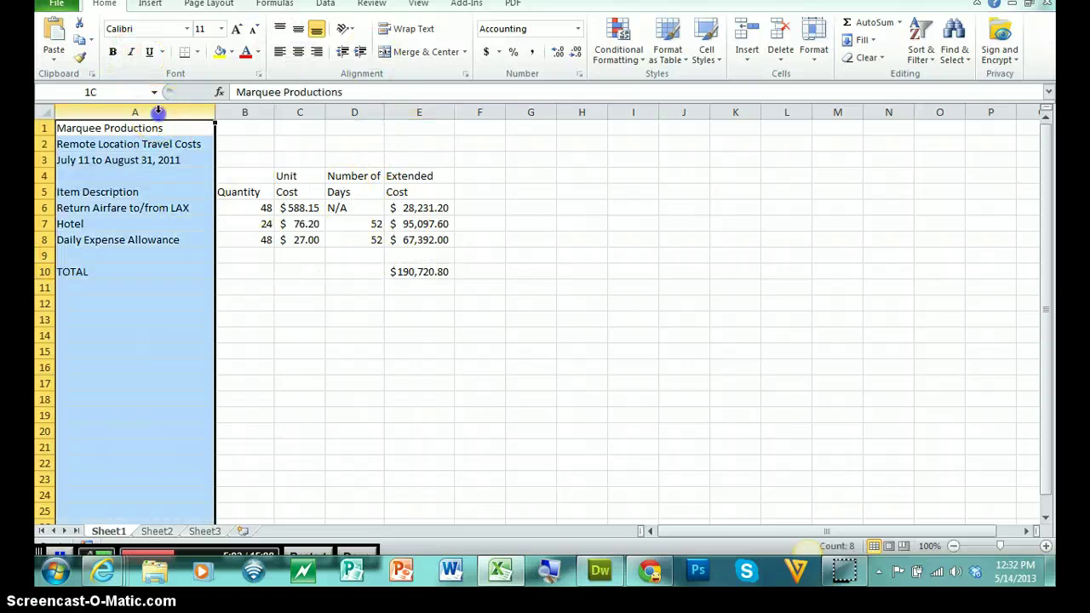
{"action": "left_click_drag", "start_coordinate": [158, 112], "coordinate": [433, 157]}
{"action": "left_click", "coordinate": [302, 287]}
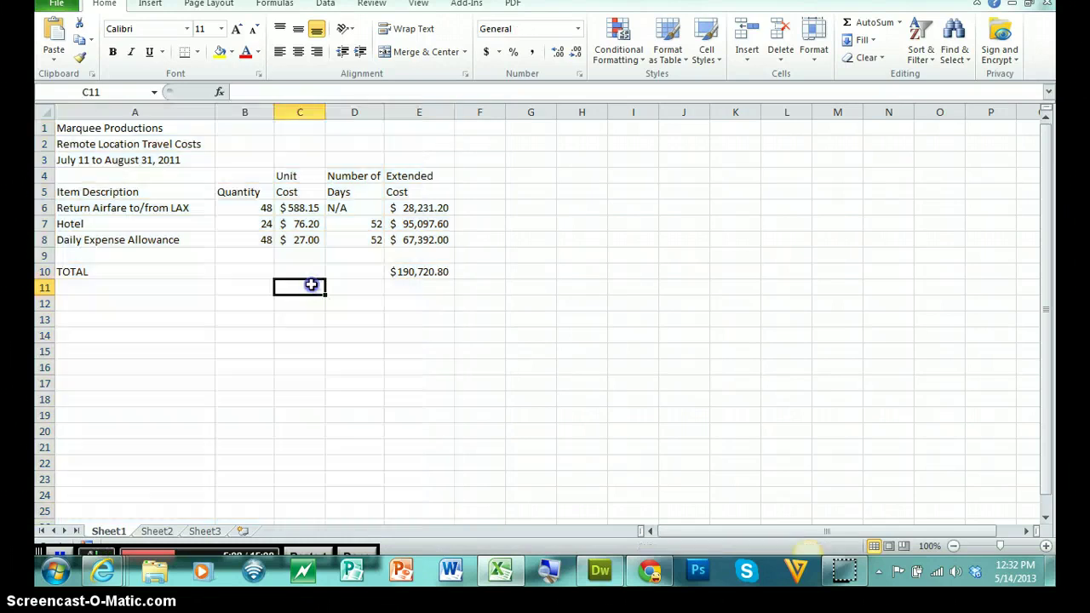
{"action": "left_click", "coordinate": [119, 131]}
{"action": "left_click_drag", "start_coordinate": [220, 117], "coordinate": [390, 122]}
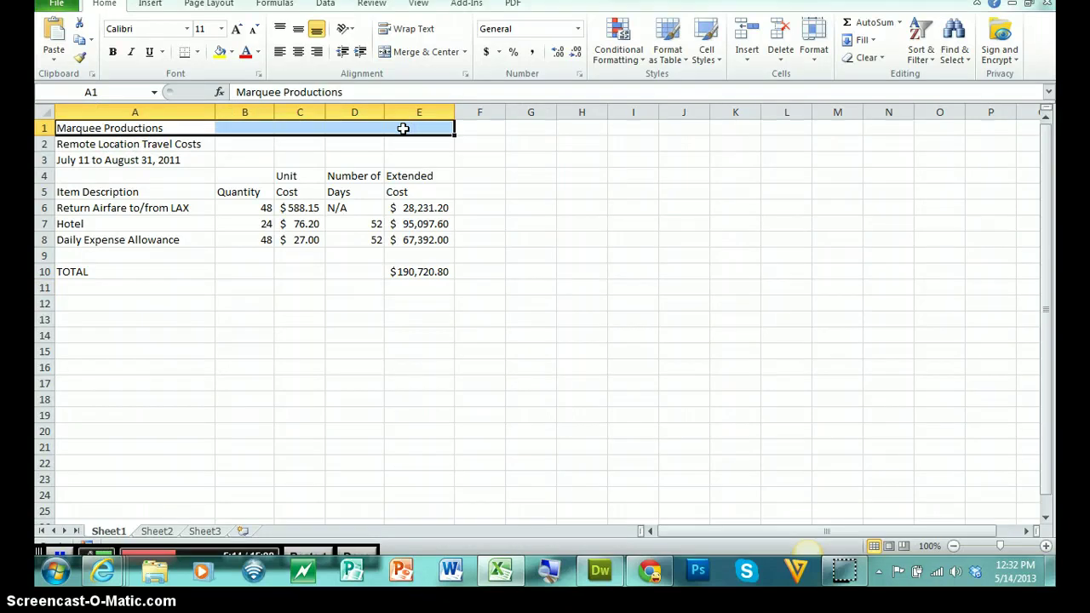
{"action": "left_click", "coordinate": [417, 53]}
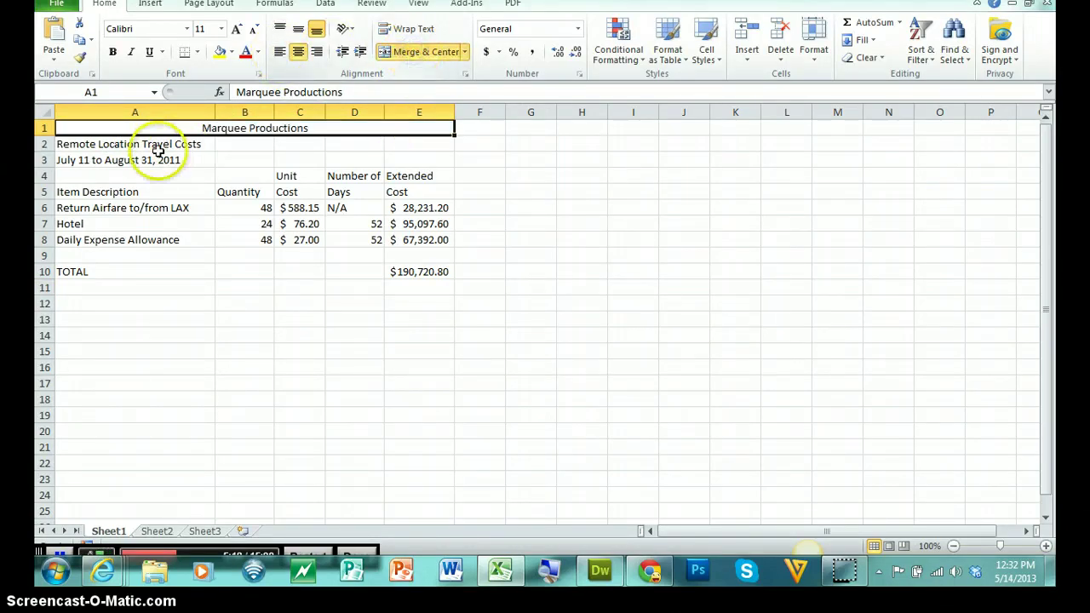
{"action": "left_click_drag", "start_coordinate": [151, 144], "coordinate": [430, 144]}
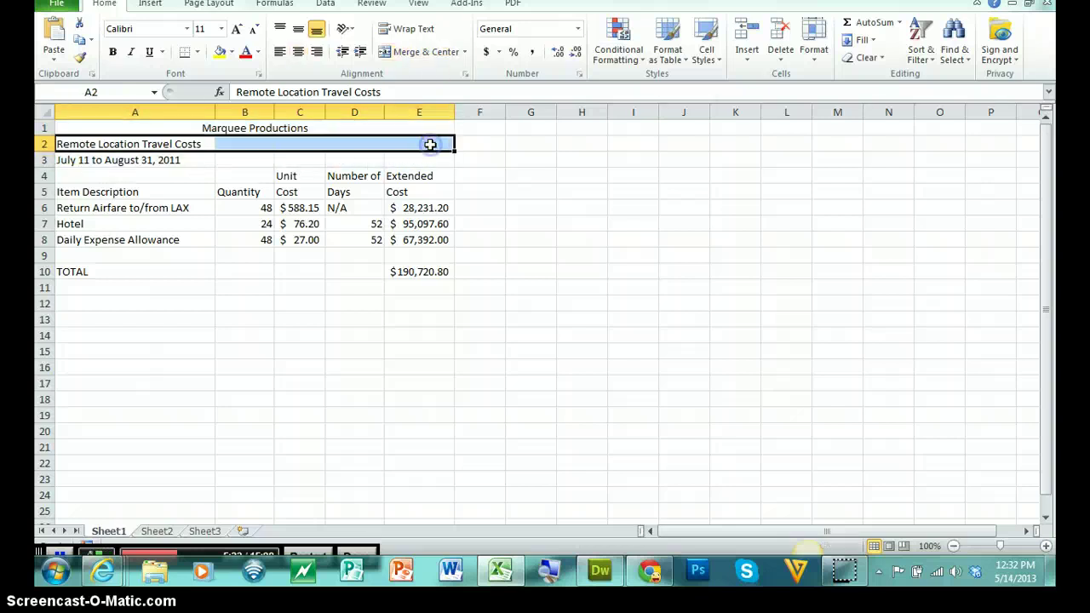
{"action": "left_click", "coordinate": [424, 52]}
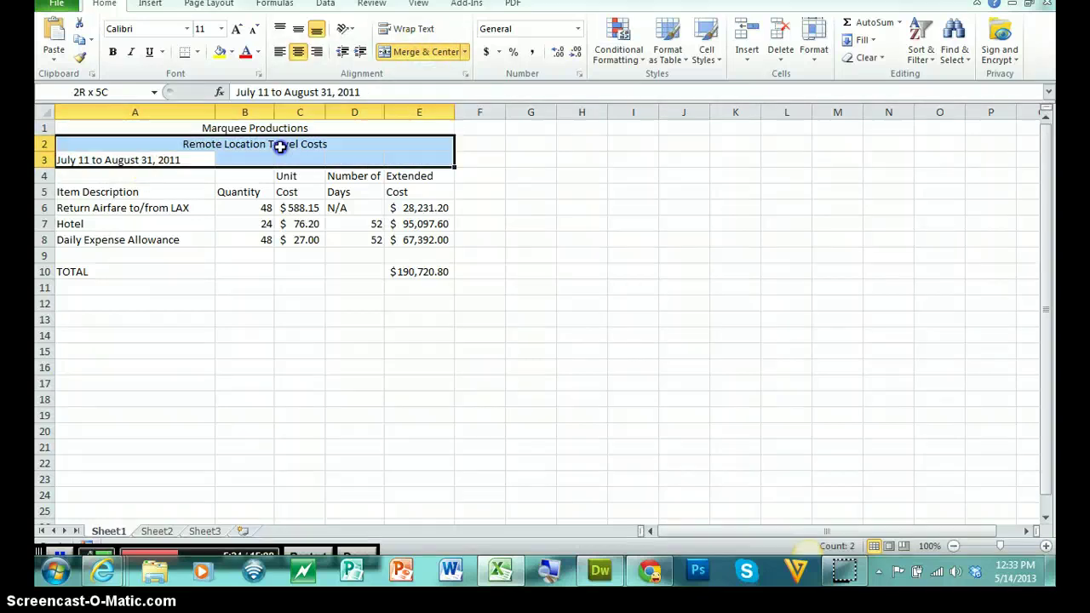